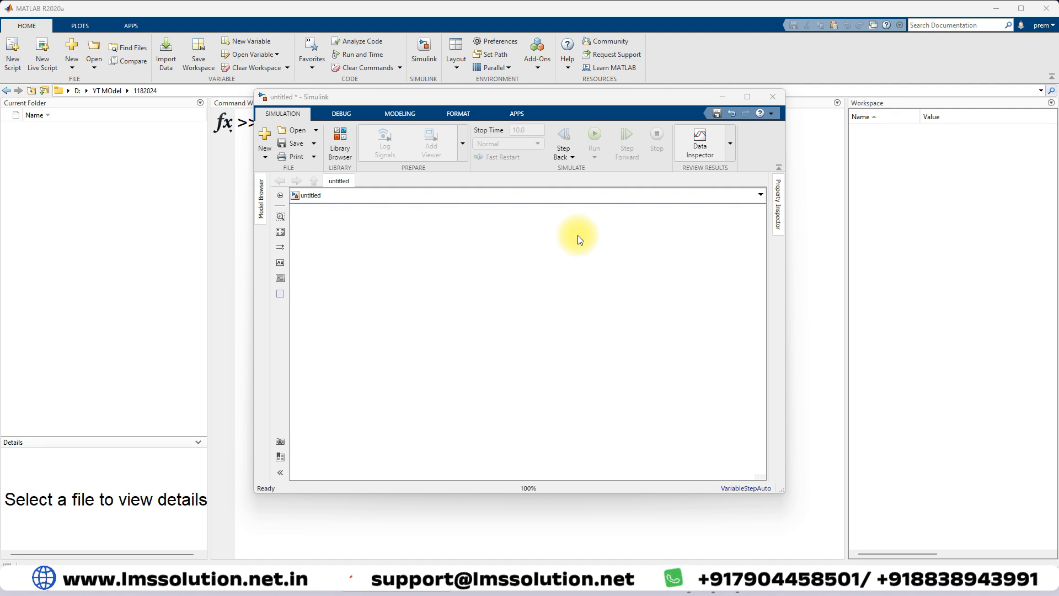
Step: Add a Low-Pass Filter (Discrete or Continuous) block to the empty model, maximize the model window and fit the diagram to view
drag(355, 97, 394, 94)
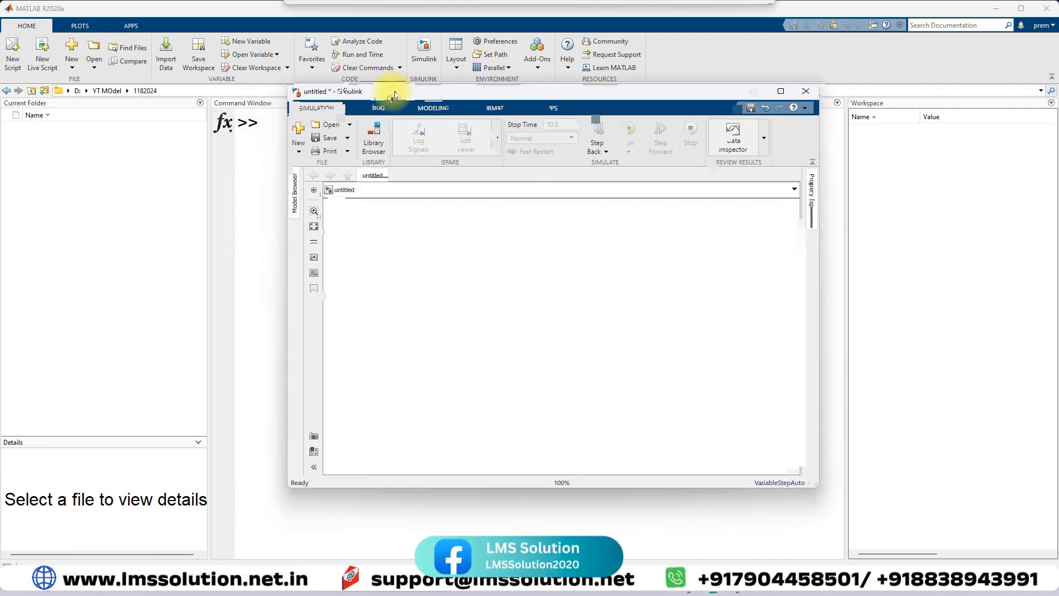
double_click(505, 284)
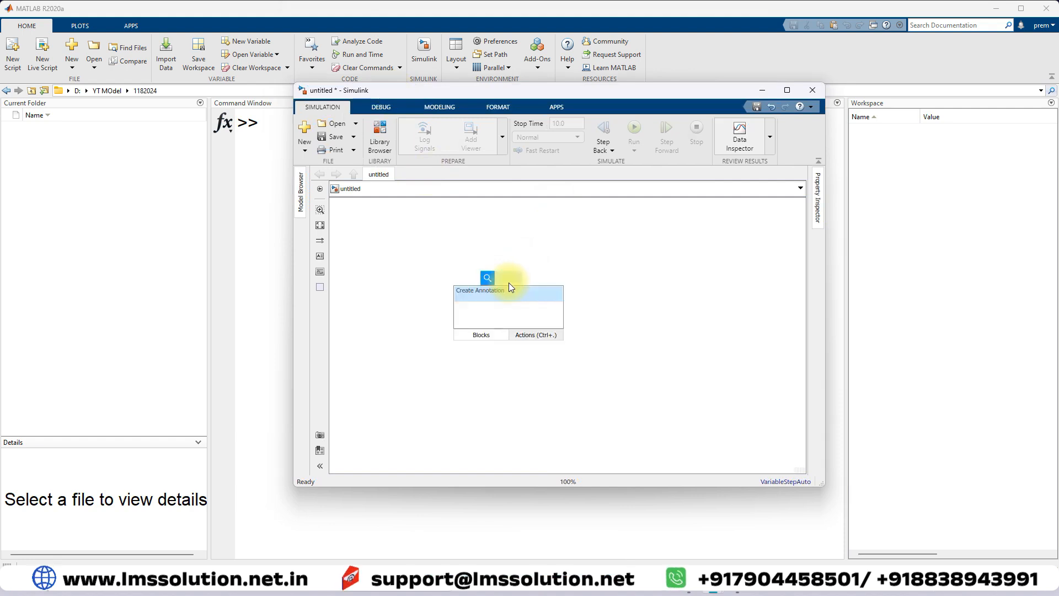
text(low)
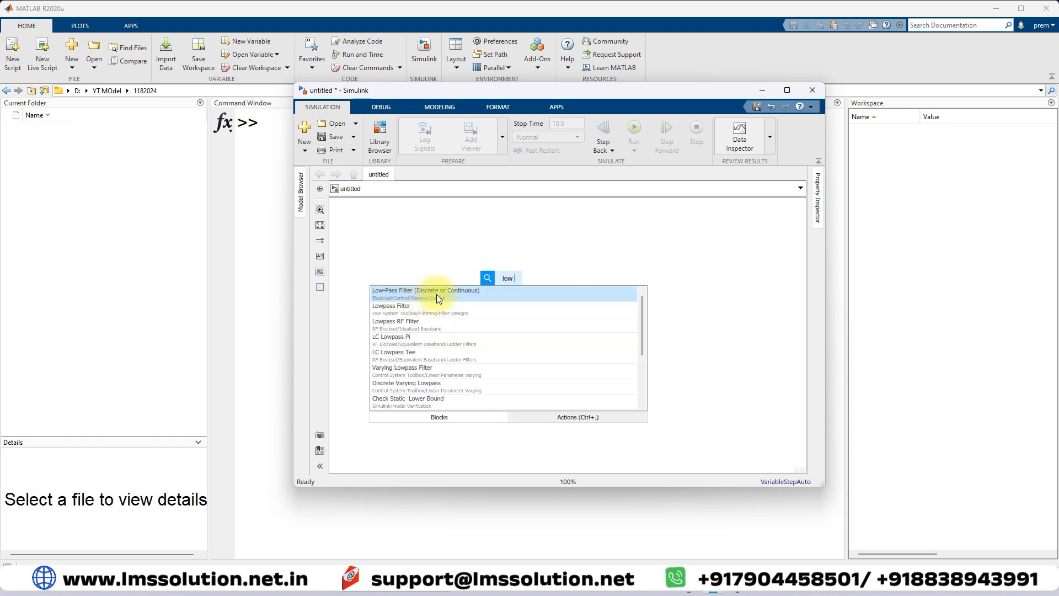
click(465, 293)
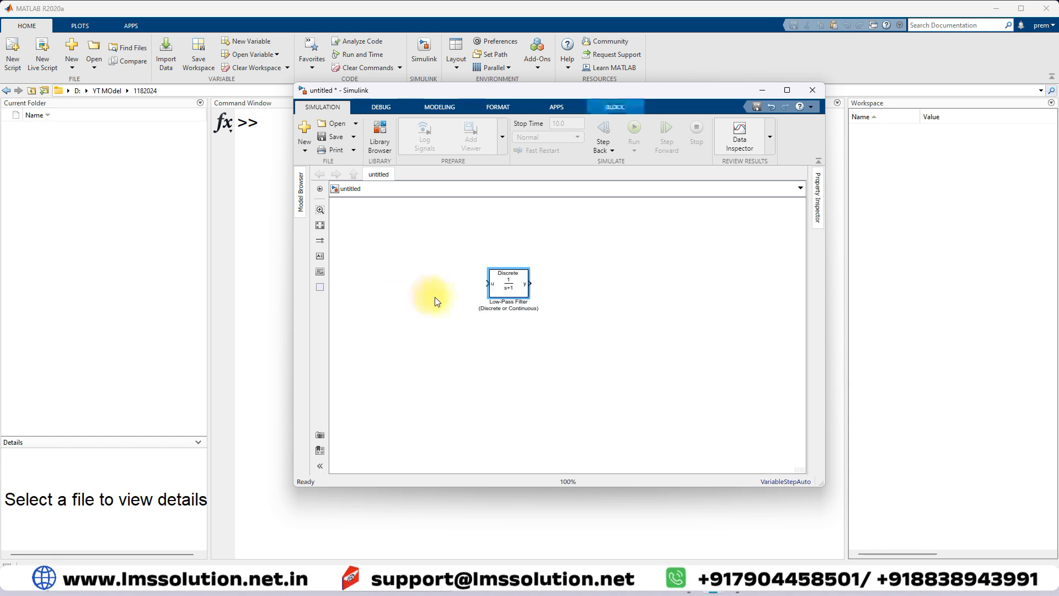
drag(507, 292, 518, 304)
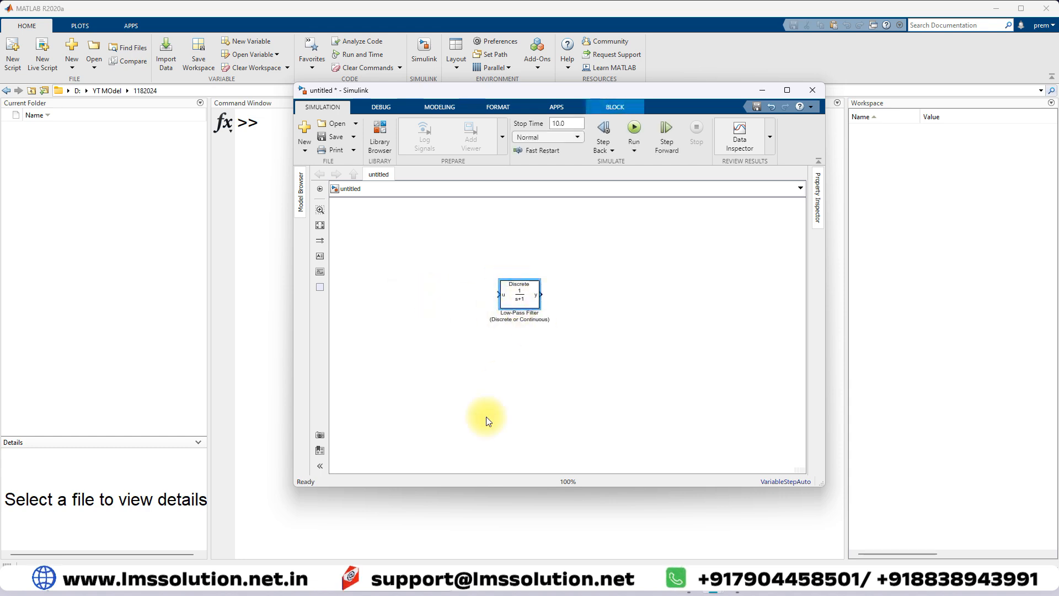
click(787, 90)
key(space)
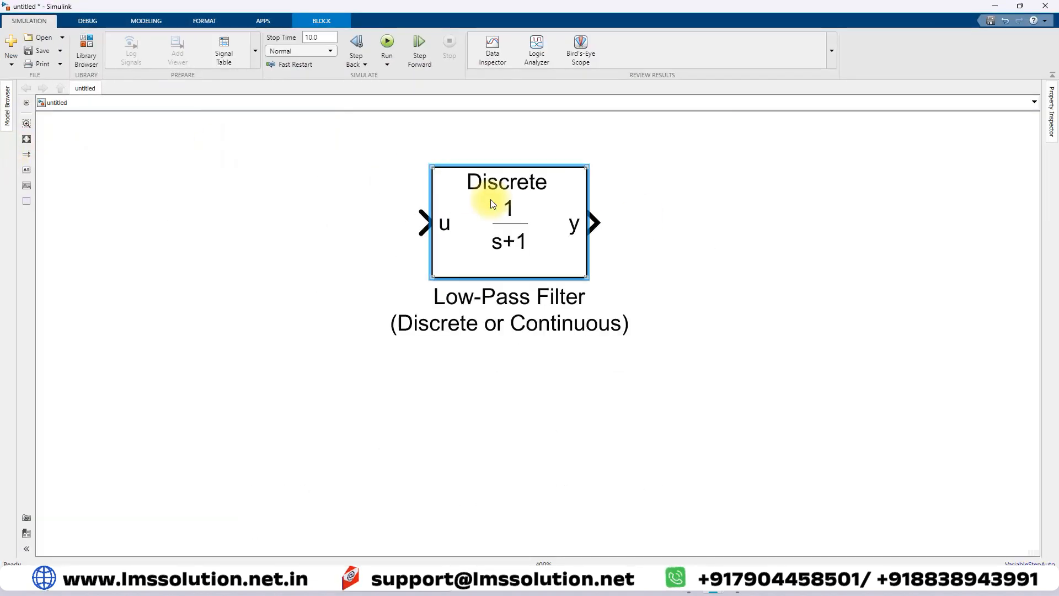
Step: Set the low-pass filter's time constant to 1/50 and apply the block parameters
double_click(505, 242)
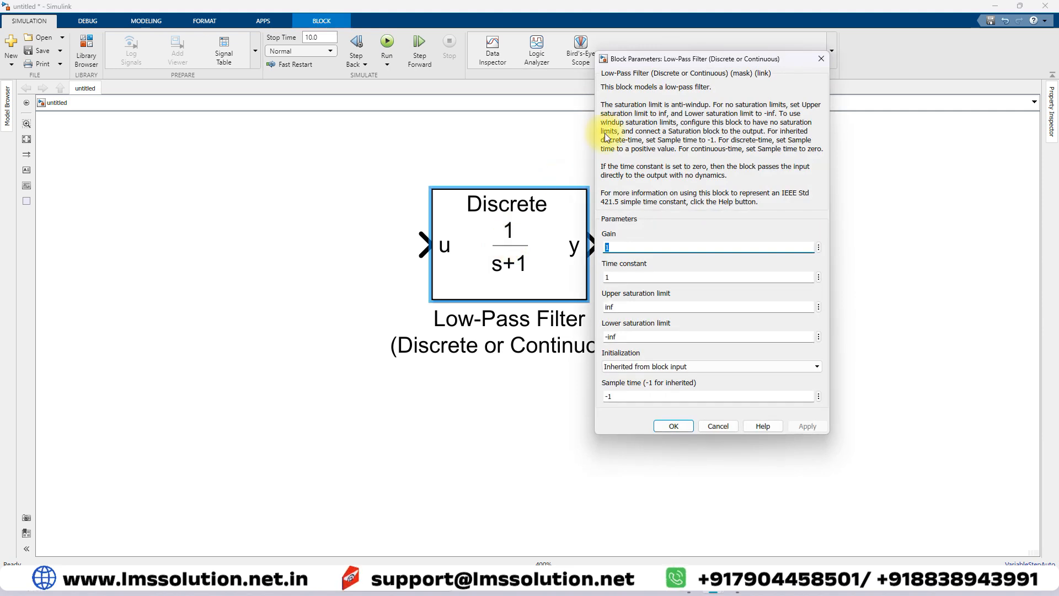
double_click(621, 276)
double_click(622, 308)
double_click(625, 336)
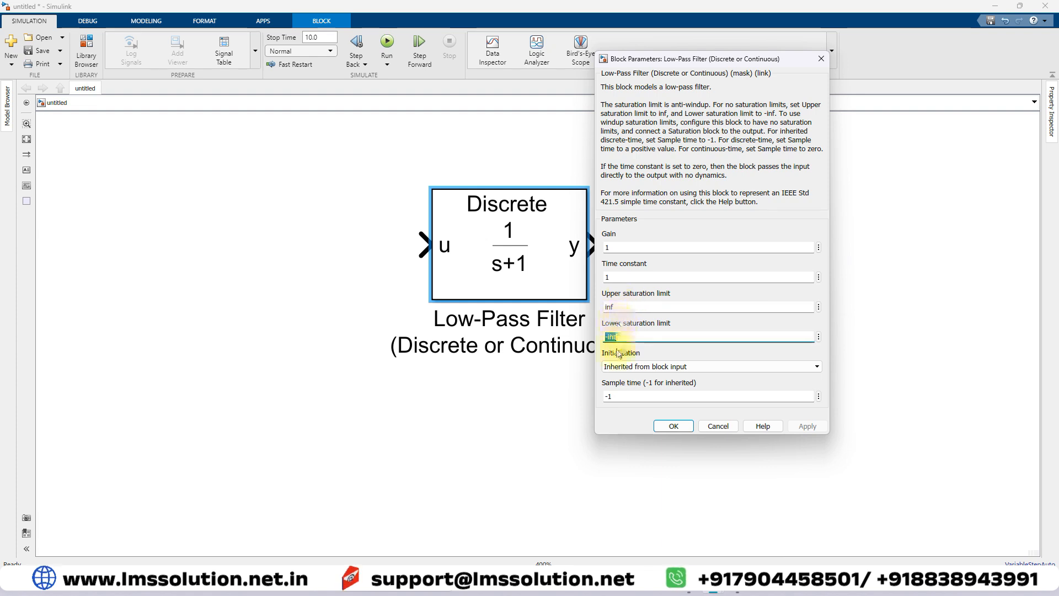
double_click(610, 395)
double_click(619, 277)
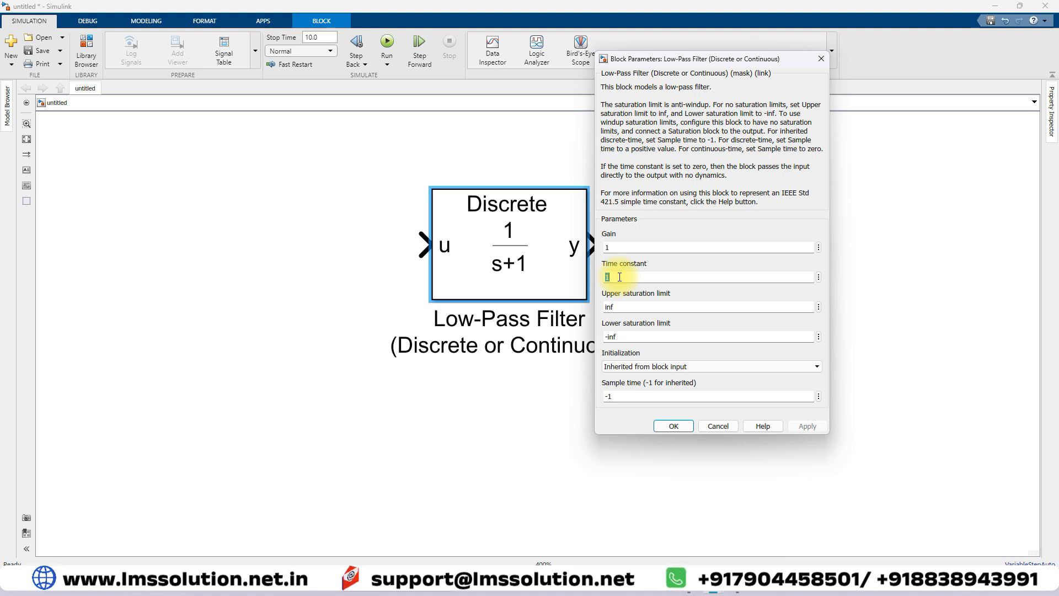
text(11)
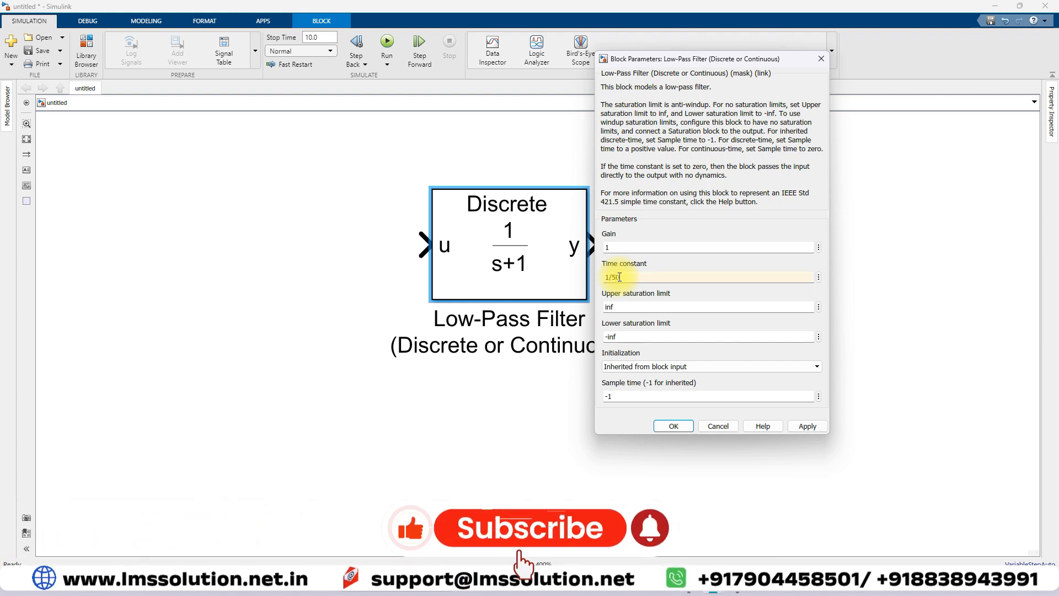
click(807, 426)
click(673, 425)
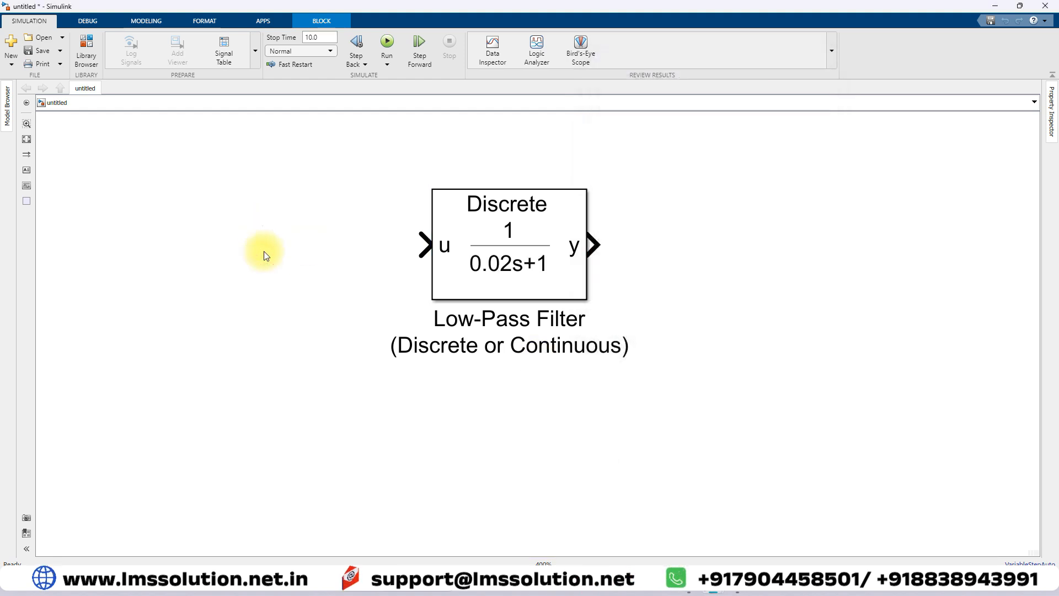
Step: Add a Simulink Sources Sine Wave block before the low-pass filter and connect its output to the filter input
text(sin)
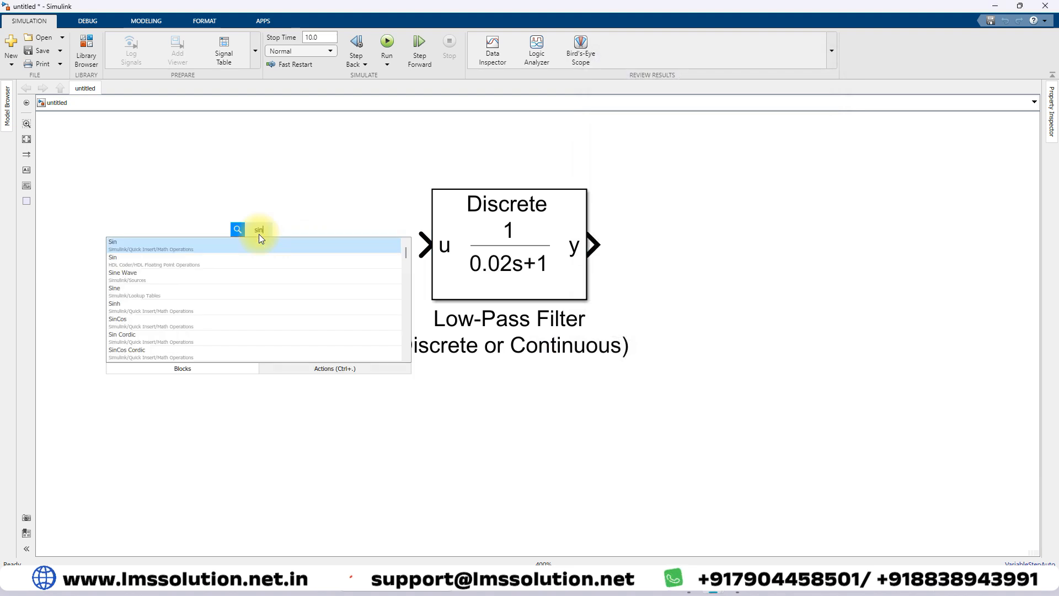
click(141, 274)
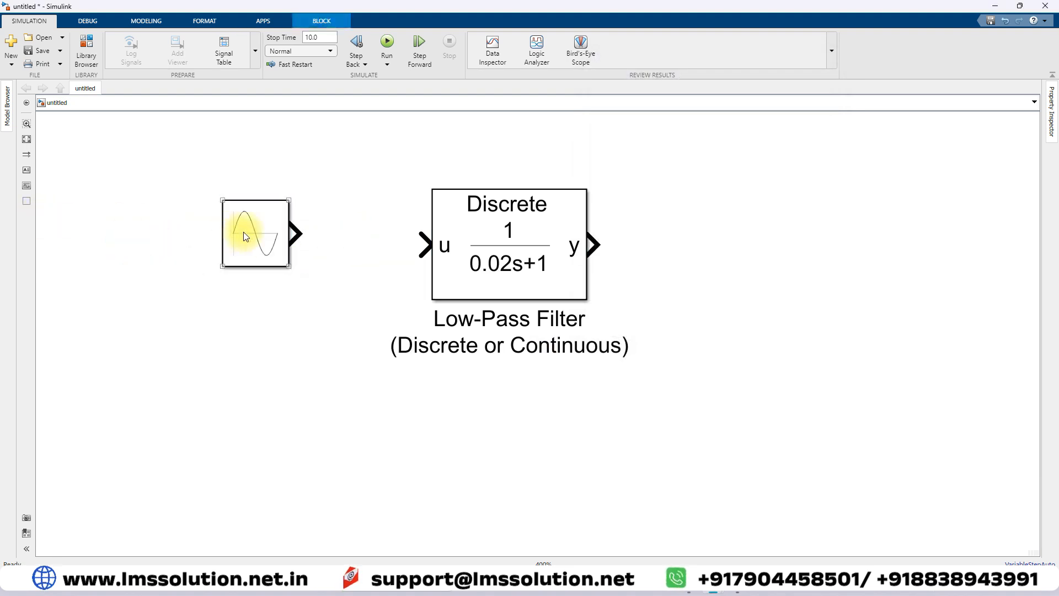
drag(249, 236, 226, 247)
Step: Set the Sine Wave block's frequency in rad/sec with a 2*pi expression for a 50 Hz signal
double_click(222, 267)
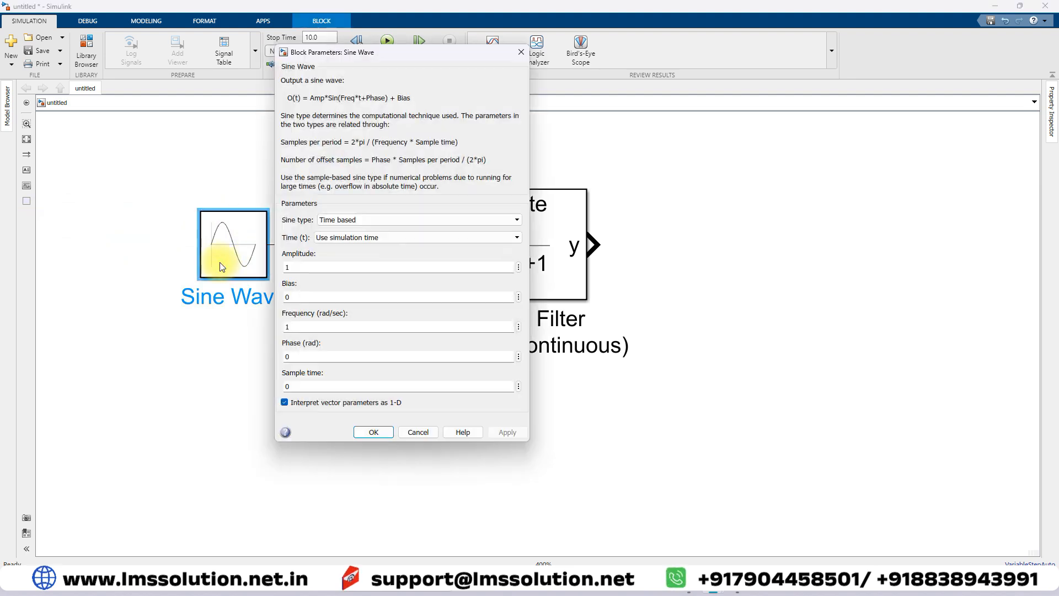
double_click(317, 327)
double_click(304, 268)
double_click(298, 325)
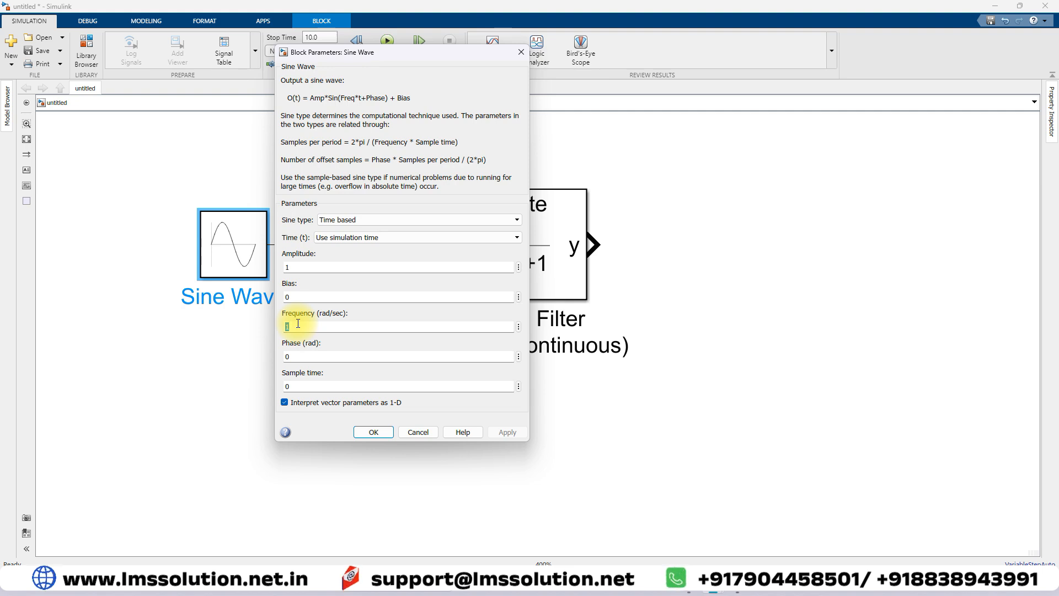
text(2)
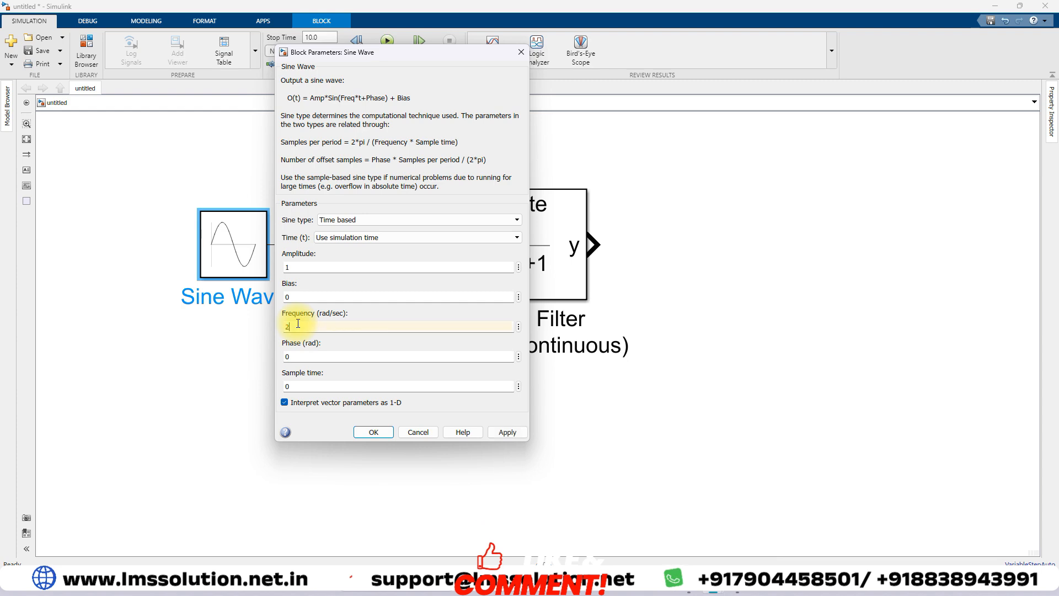
text(*pi)
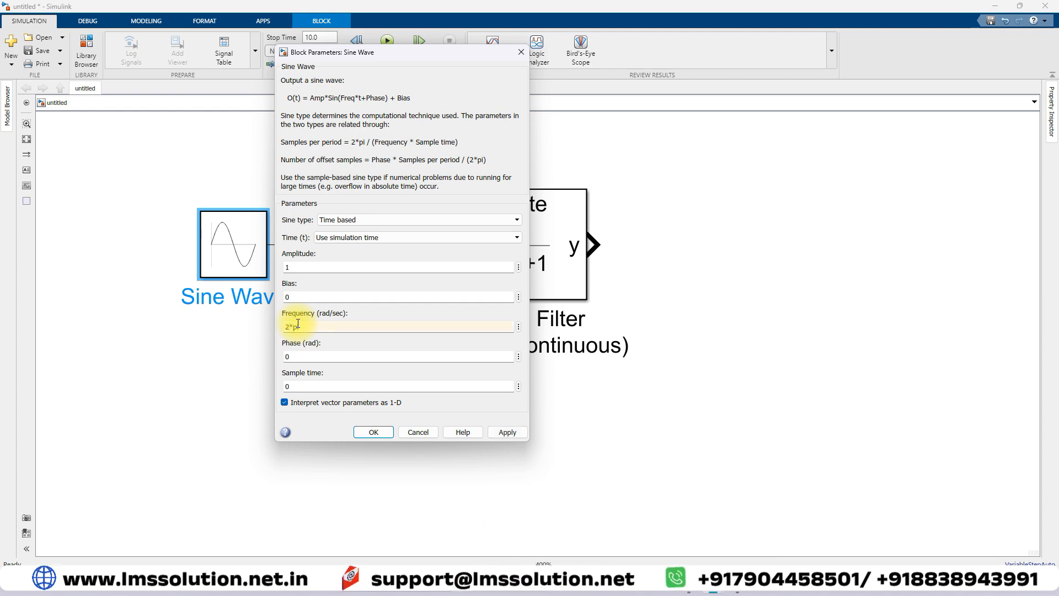
text(*)
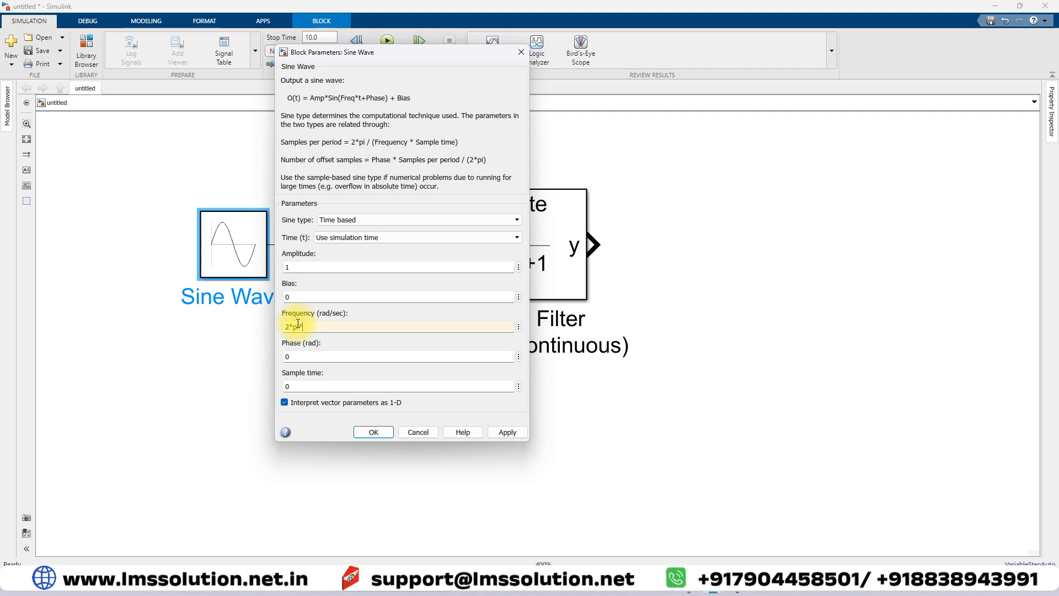
click(373, 431)
Step: Add a Simulink Sinks Scope block after the low-pass filter, level with its output
double_click(814, 250)
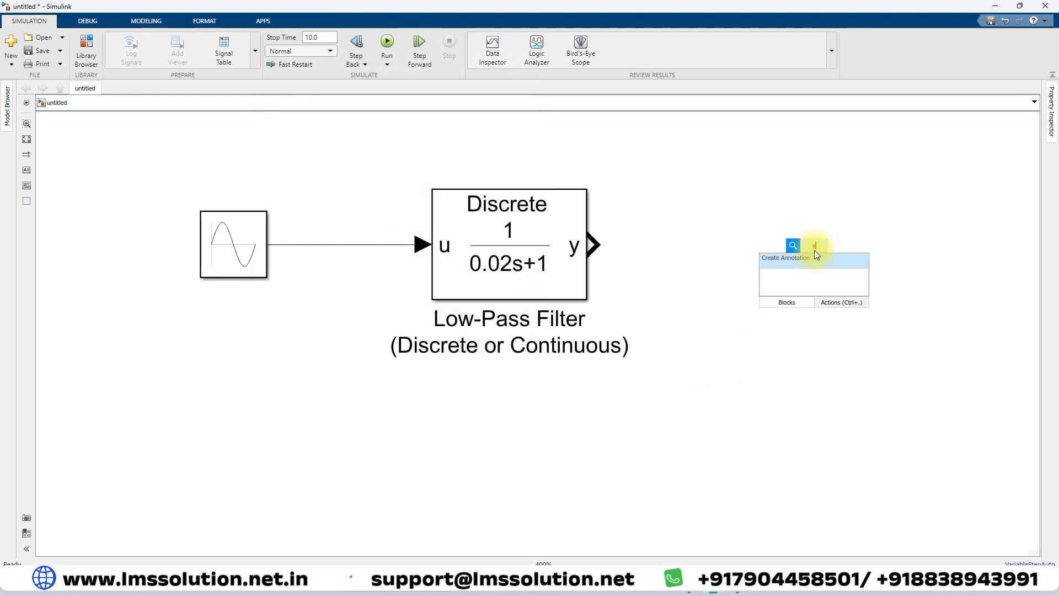
text(scope)
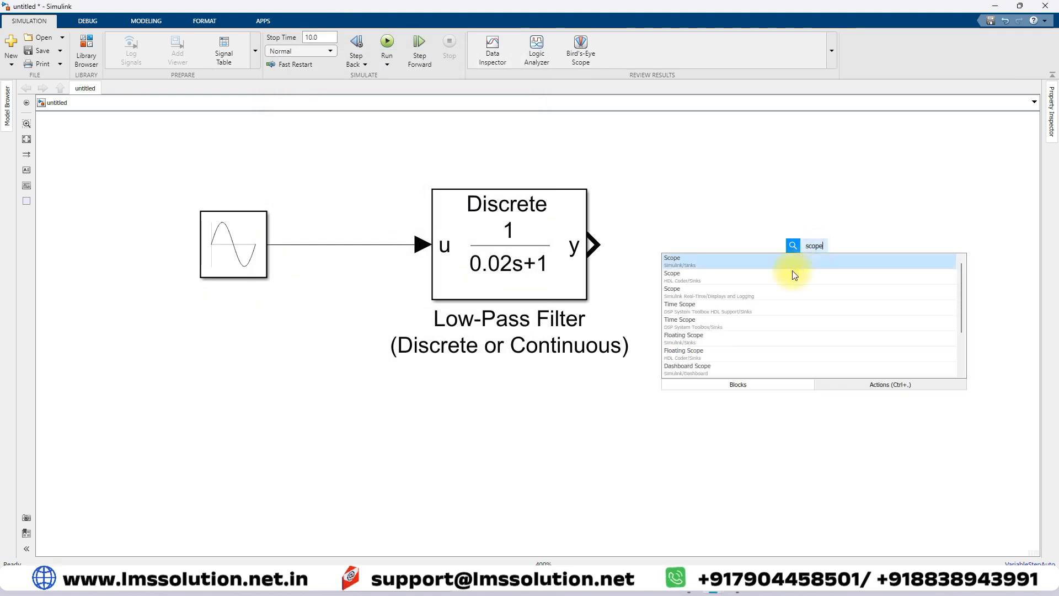
click(794, 263)
click(798, 254)
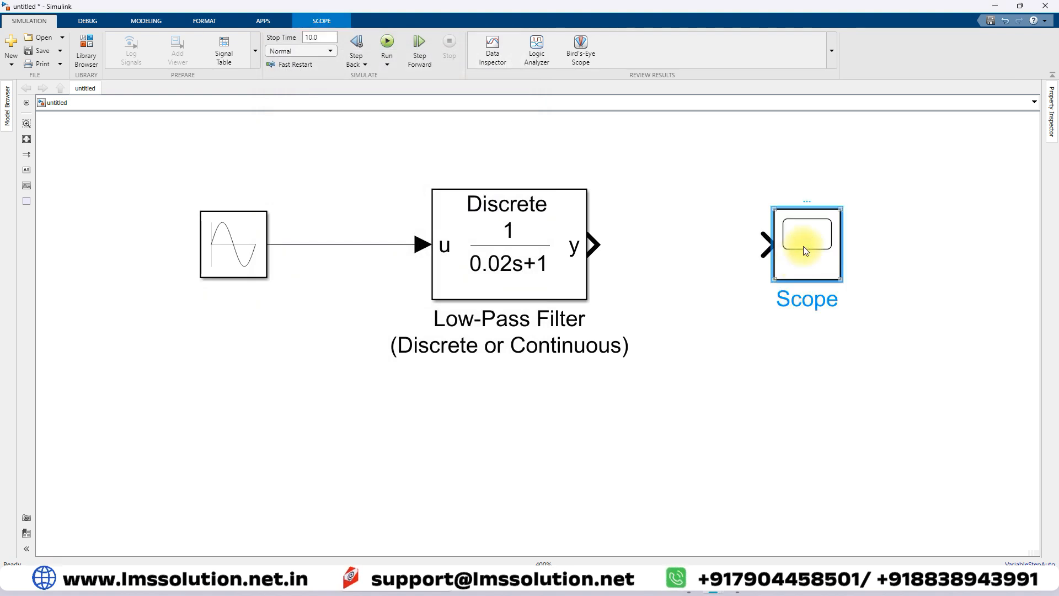
Step: Configure the Scope with 2 input ports and a layout of two displays stacked vertically
double_click(805, 250)
click(390, 174)
click(441, 187)
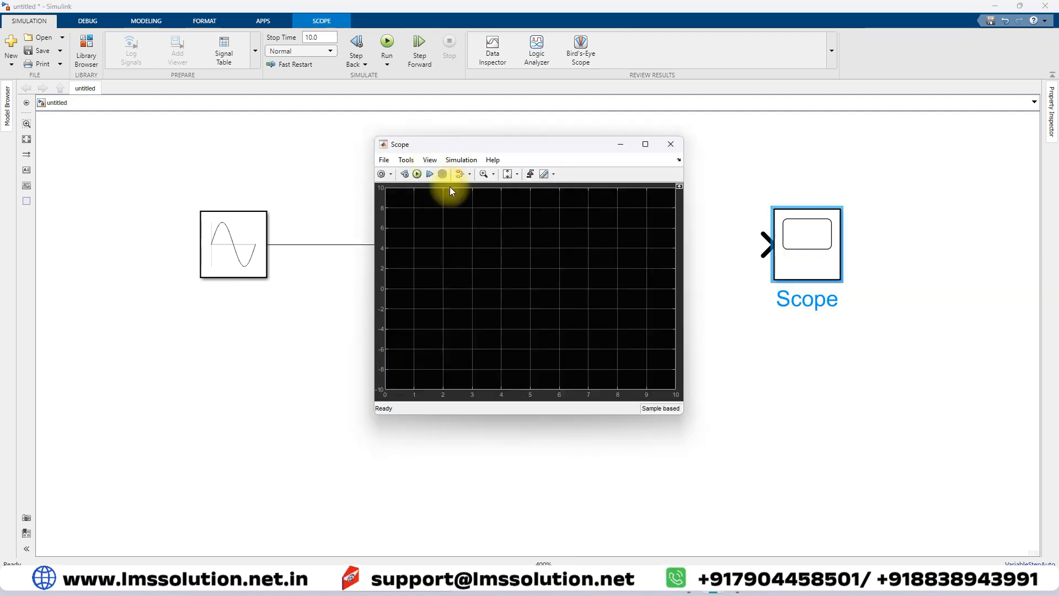
double_click(513, 266)
text(2)
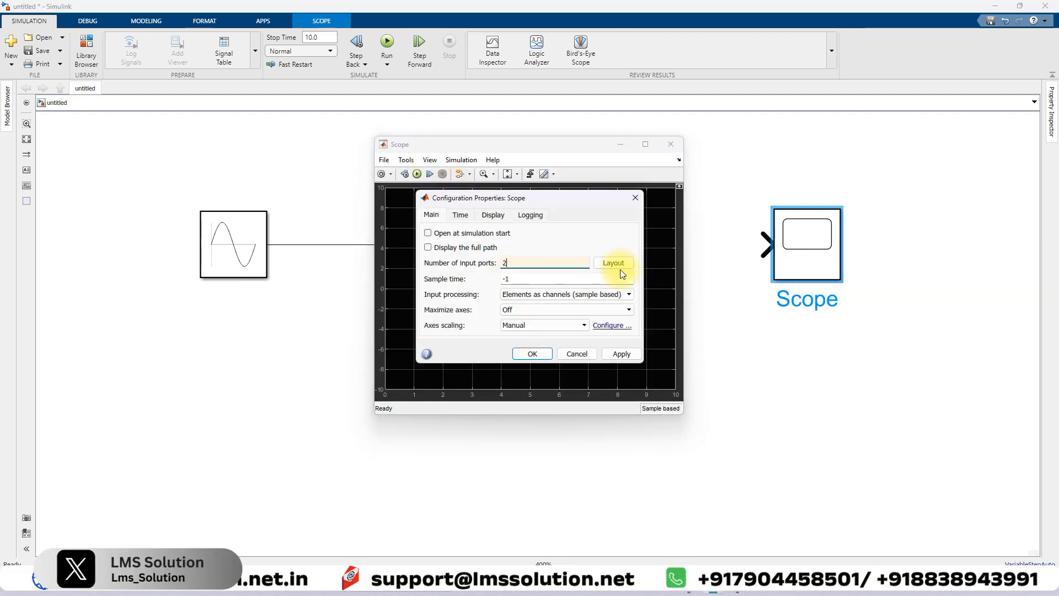
click(613, 263)
click(655, 296)
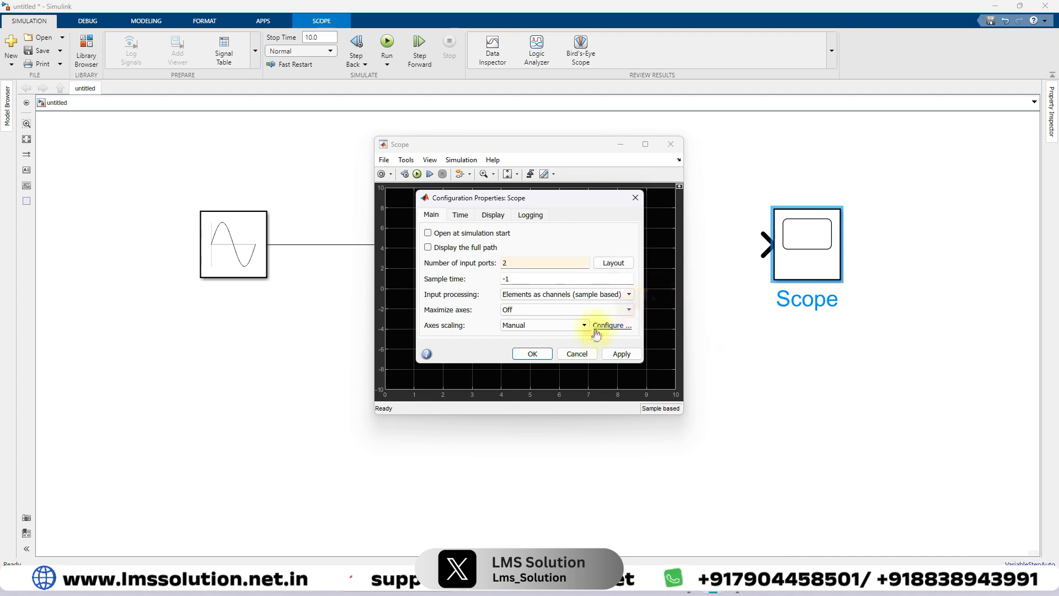
click(532, 354)
Step: Make the Scope block taller, then connect the sine signal to its first input and the filter output to its second
click(804, 267)
drag(833, 218, 832, 150)
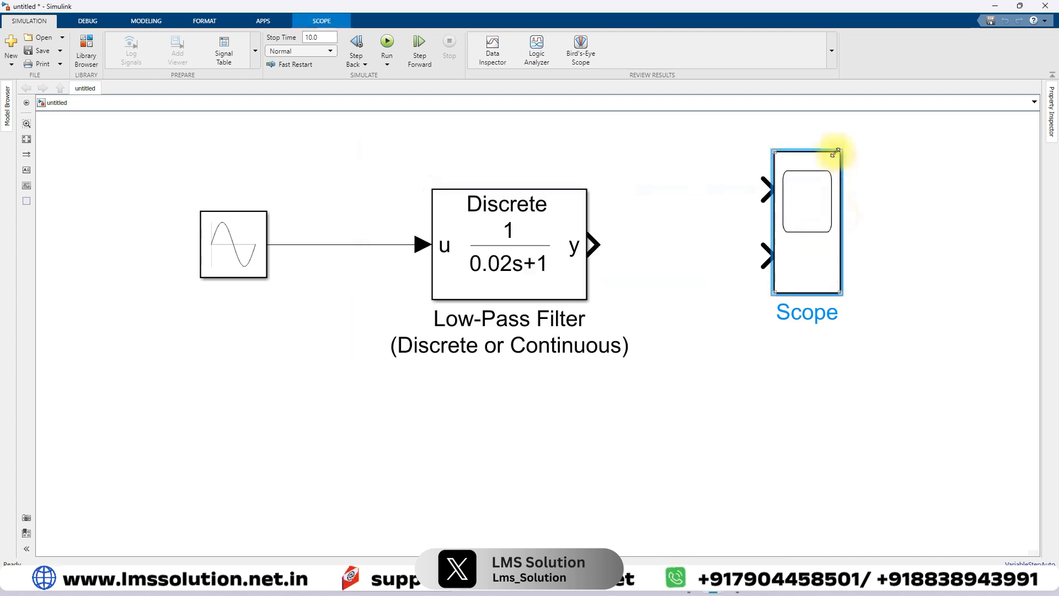
click(765, 189)
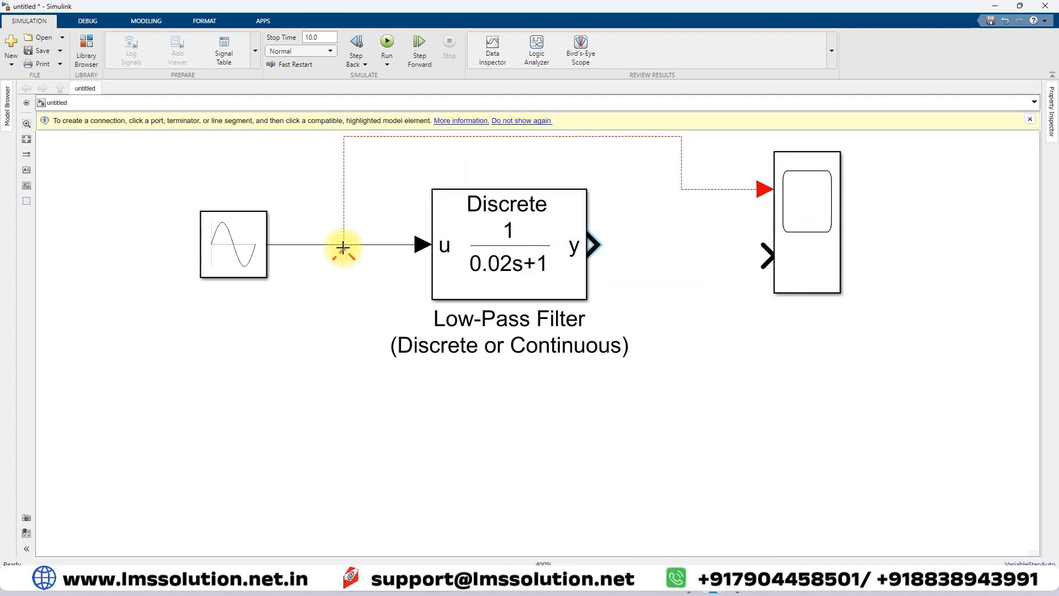
click(342, 247)
click(763, 256)
click(598, 245)
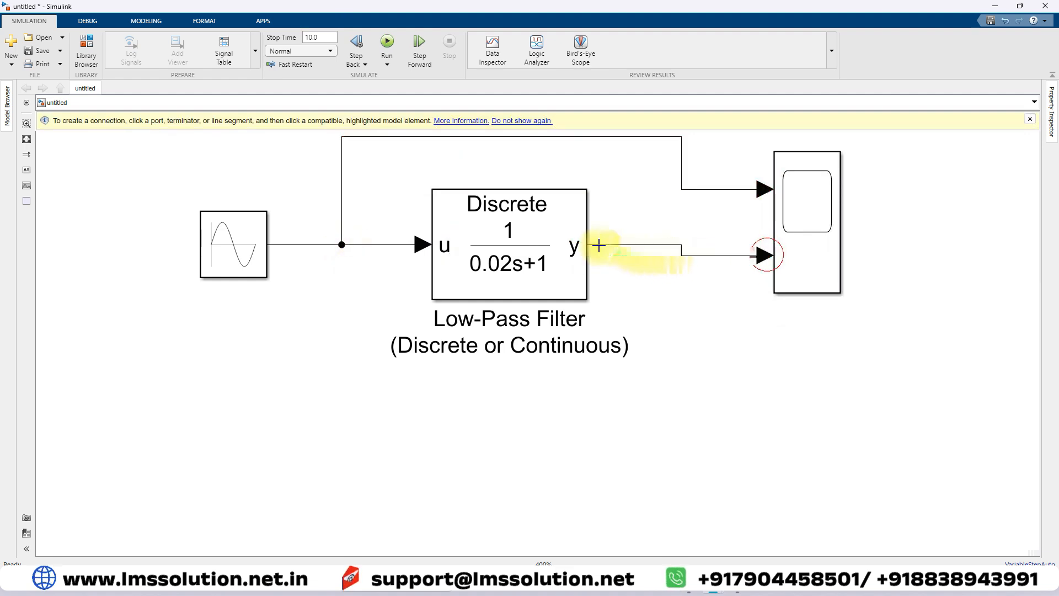
Step: Set the simulation stop time to 0.1 and run the simulation with the Scope open
double_click(320, 38)
text(0)
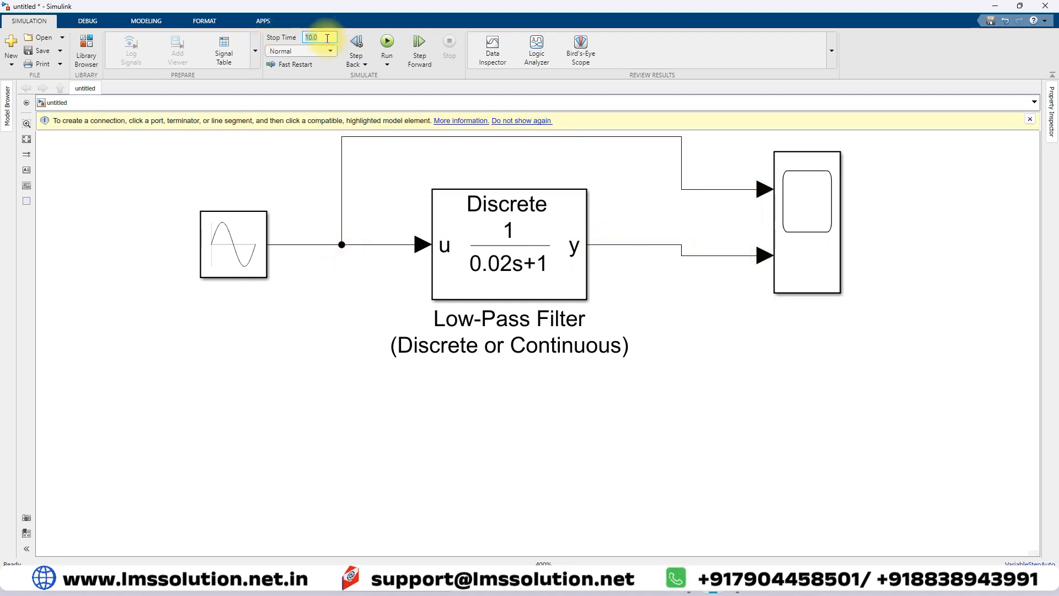
key(Return)
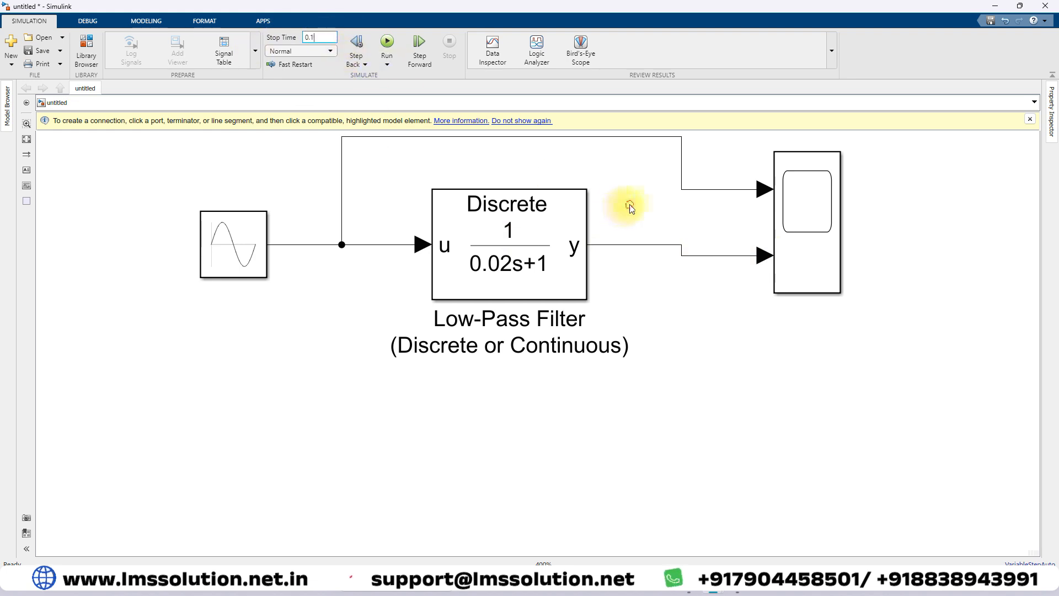
double_click(832, 208)
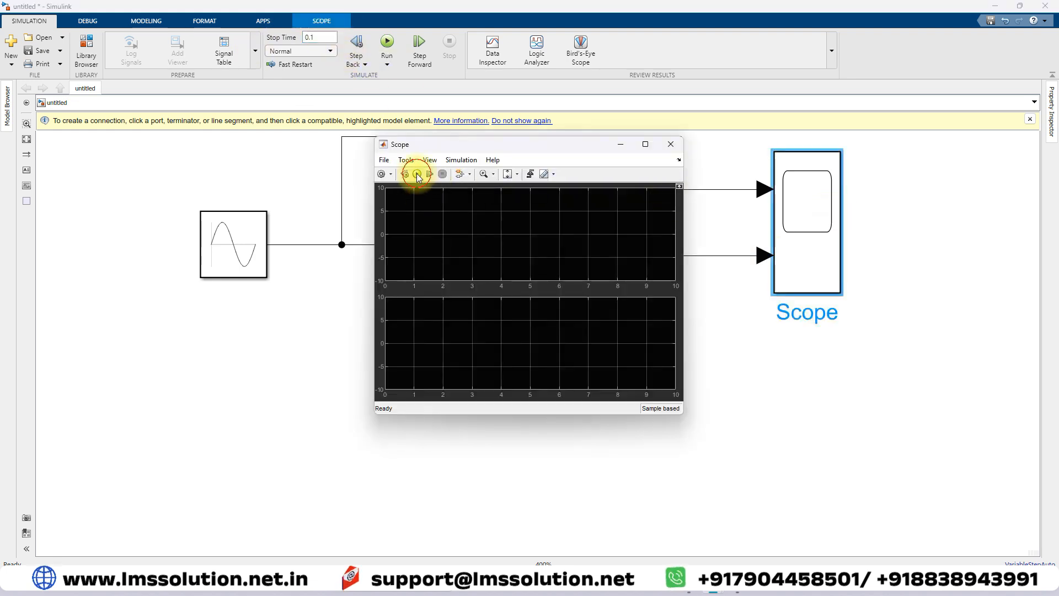
click(416, 175)
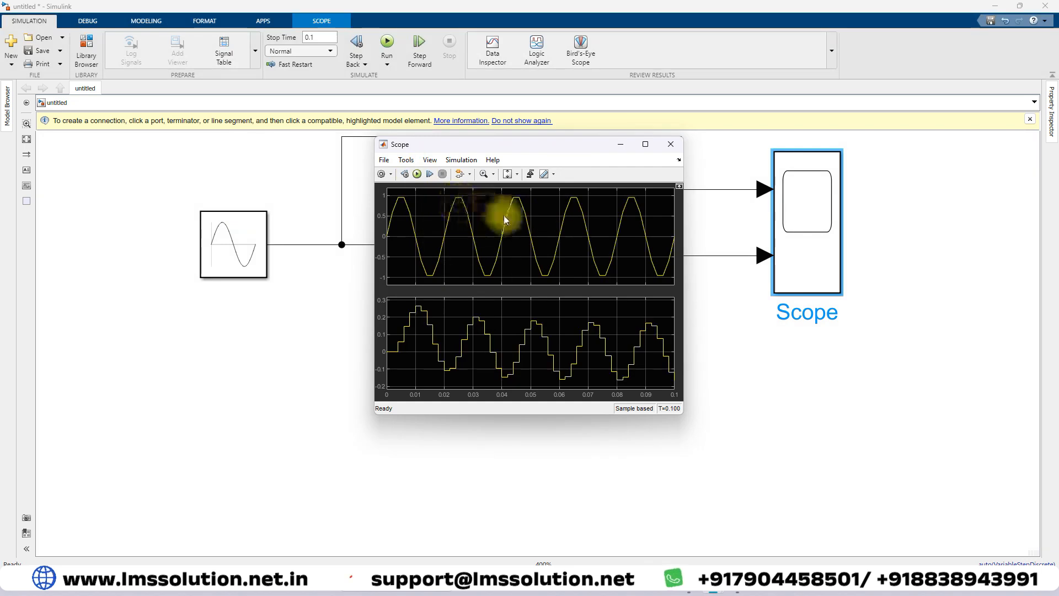
click(296, 162)
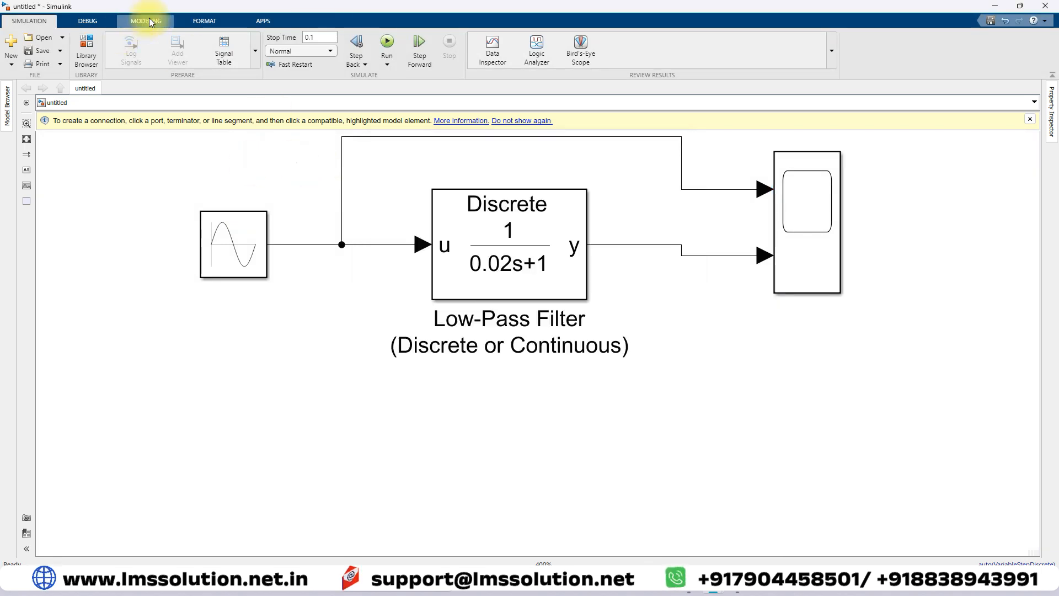
Step: Set the solver's maximum step size to 1e-6 in the model's configuration parameters and apply it
click(149, 21)
click(294, 40)
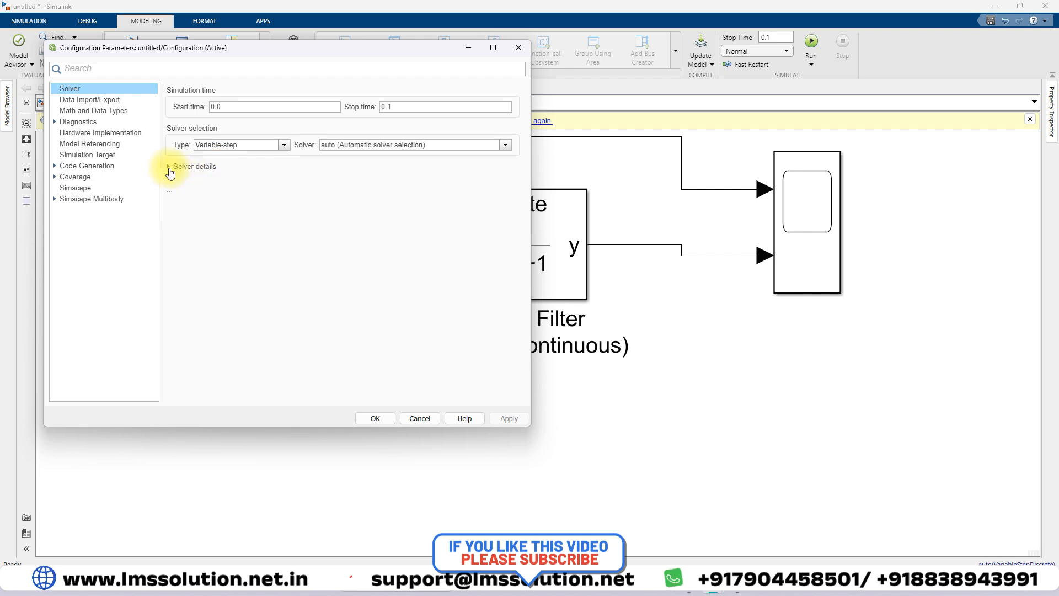
click(204, 166)
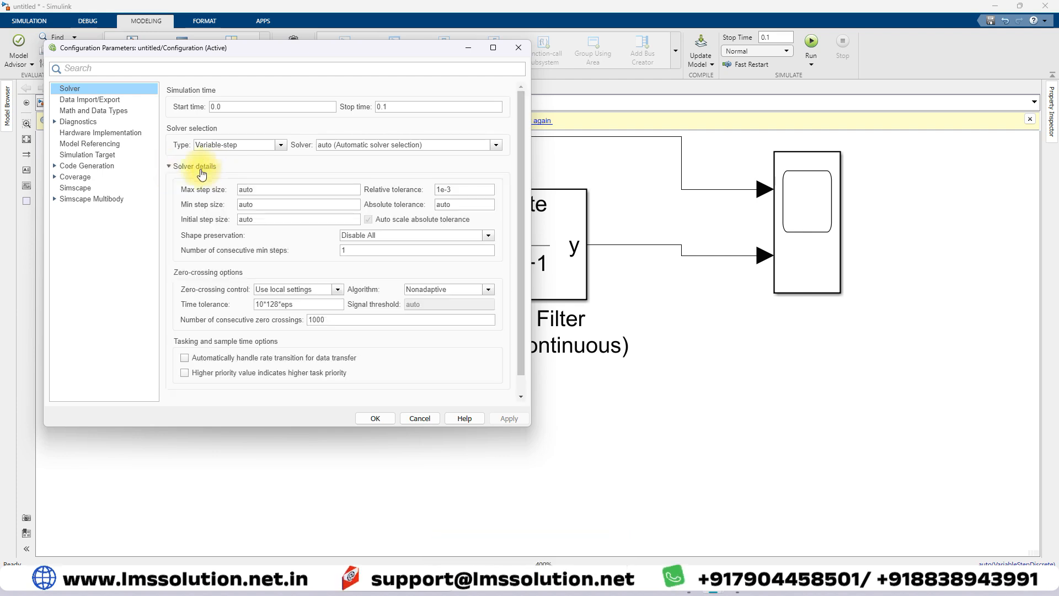
click(267, 189)
click(267, 190)
drag(267, 190, 205, 191)
text(1e)
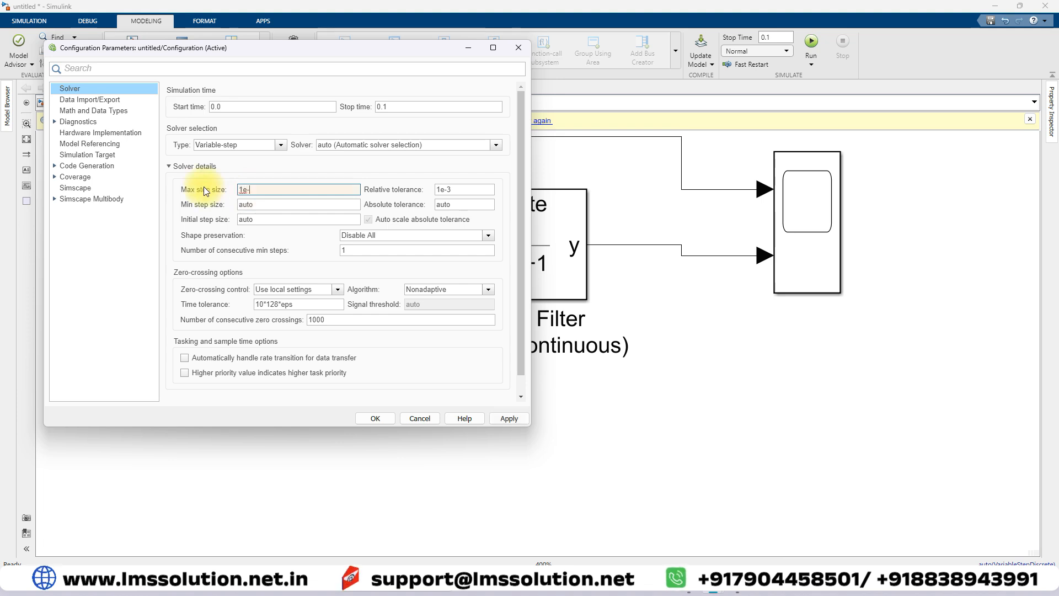
text(-6)
click(508, 418)
click(375, 418)
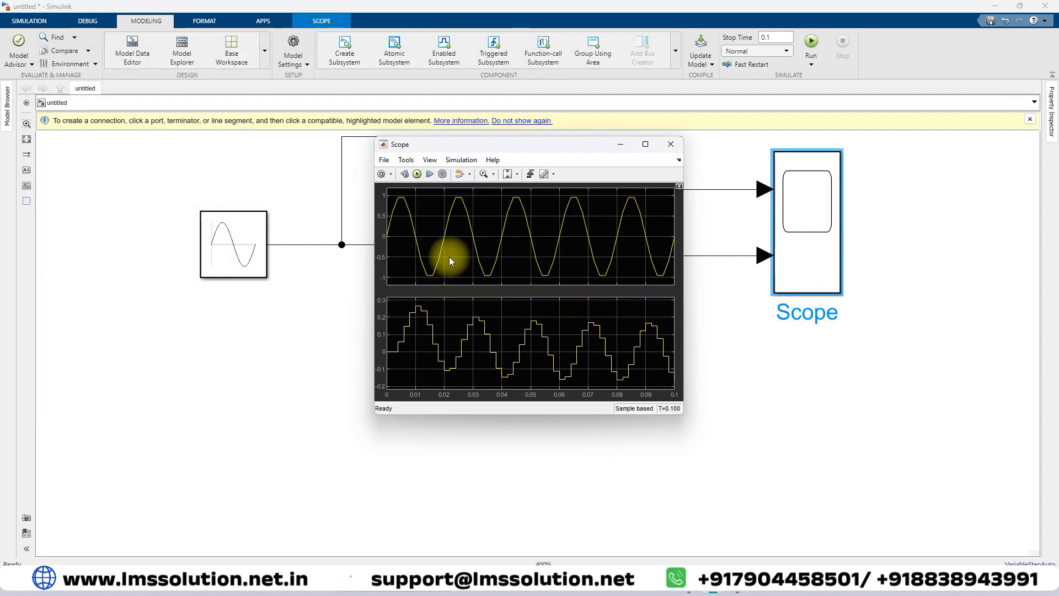
Step: Rerun the simulation, then extend the stop time to 0.2 and run it again with the Scope open
click(417, 175)
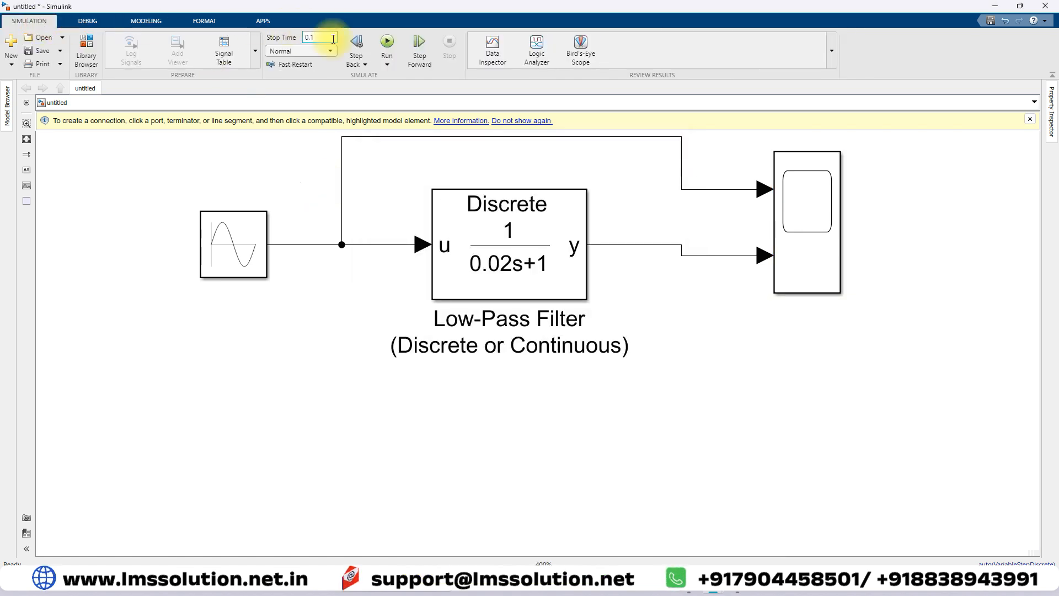
text(0.2)
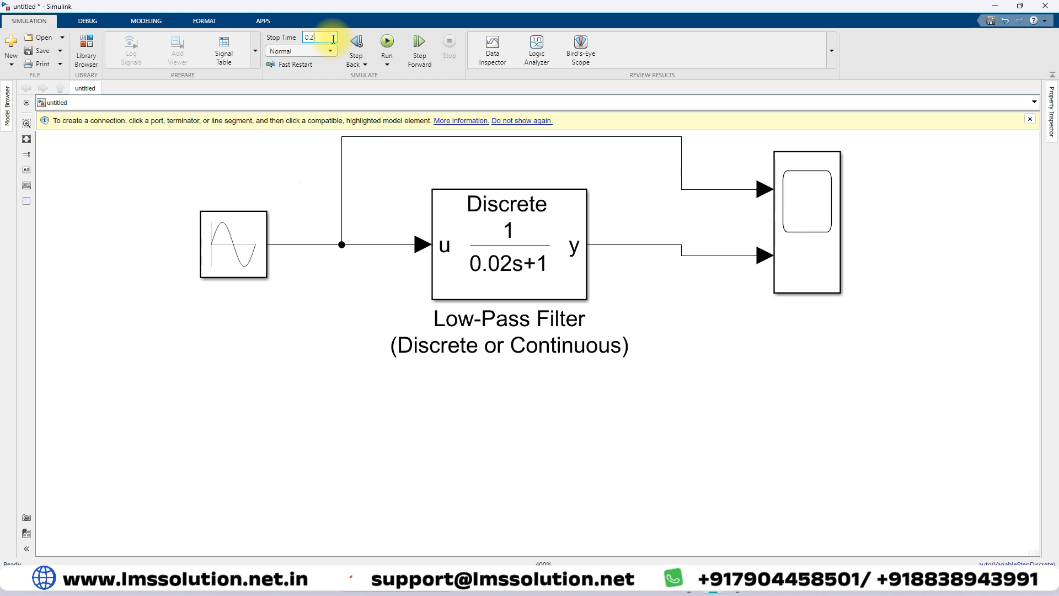
double_click(809, 205)
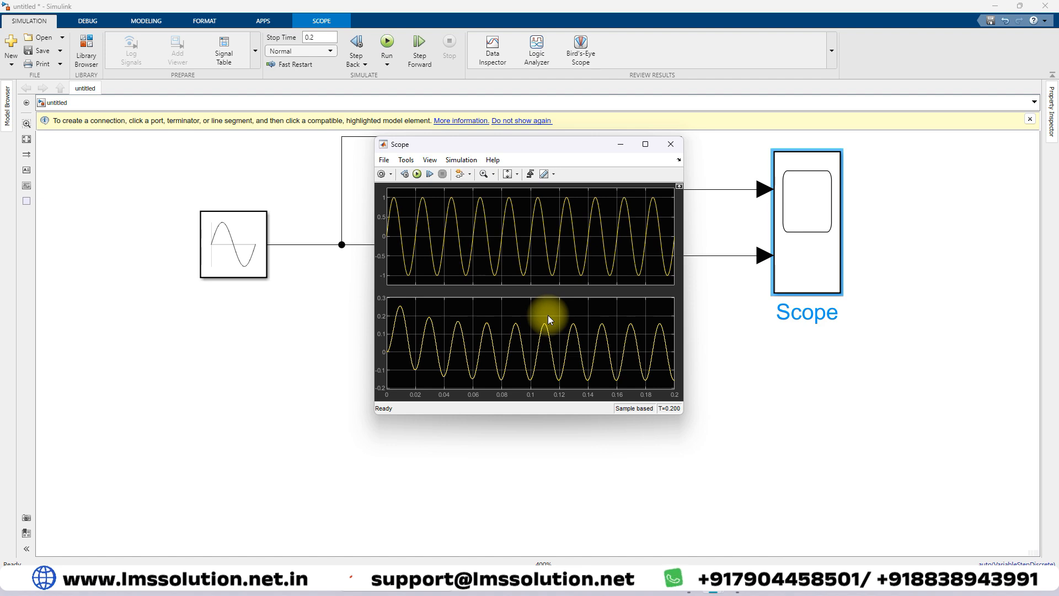
Step: Set the Sine Wave frequency to 2*pi*100 rad/sec and rerun the simulation with the Scope open
double_click(229, 248)
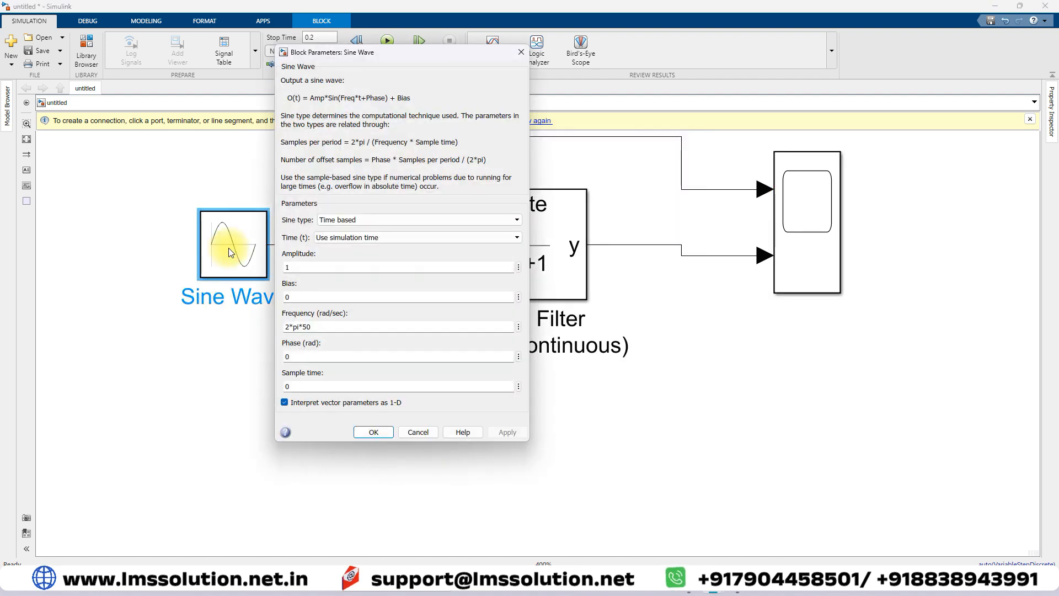
click(328, 322)
key(BackSpace)
key(BackSpace)
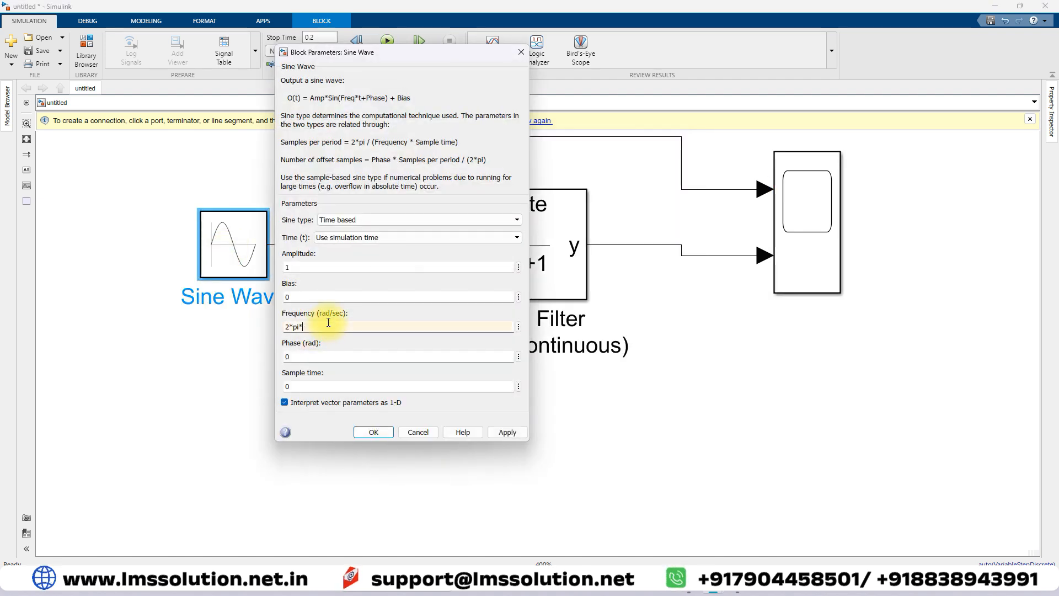
text(1)
key(Return)
double_click(822, 224)
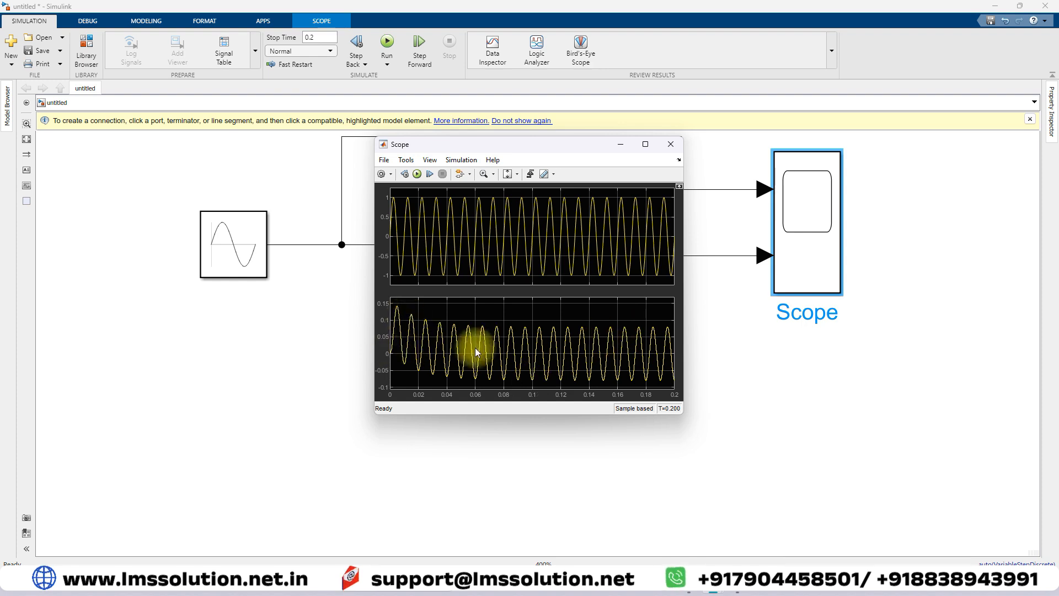
Step: Set the Sine Wave frequency to 2*pi*1000 rad/sec and rerun the simulation from the Scope
click(254, 262)
double_click(254, 262)
double_click(353, 326)
text(2*pi*1000)
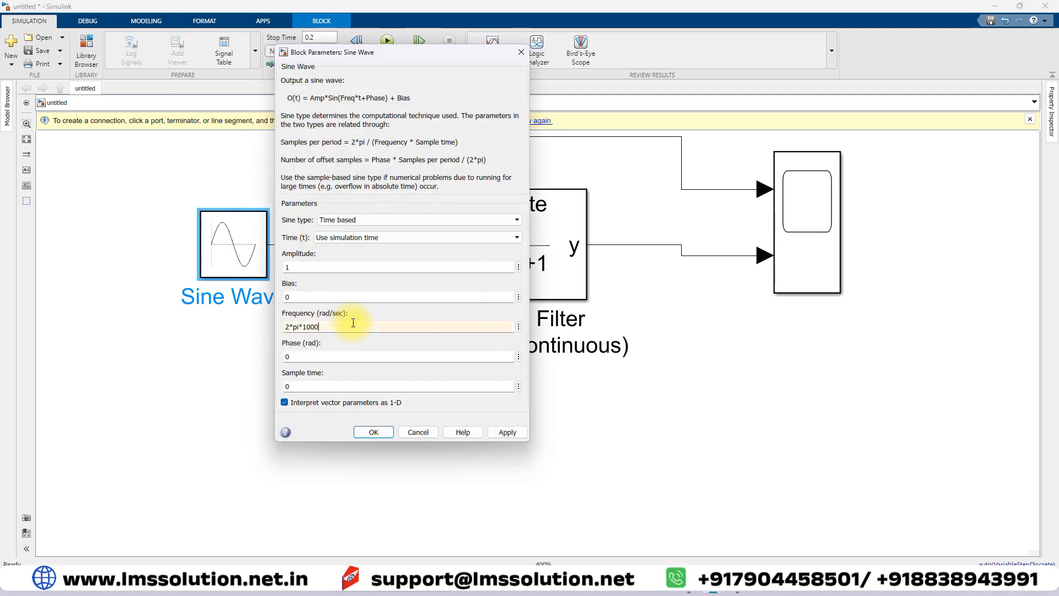
click(386, 432)
click(788, 235)
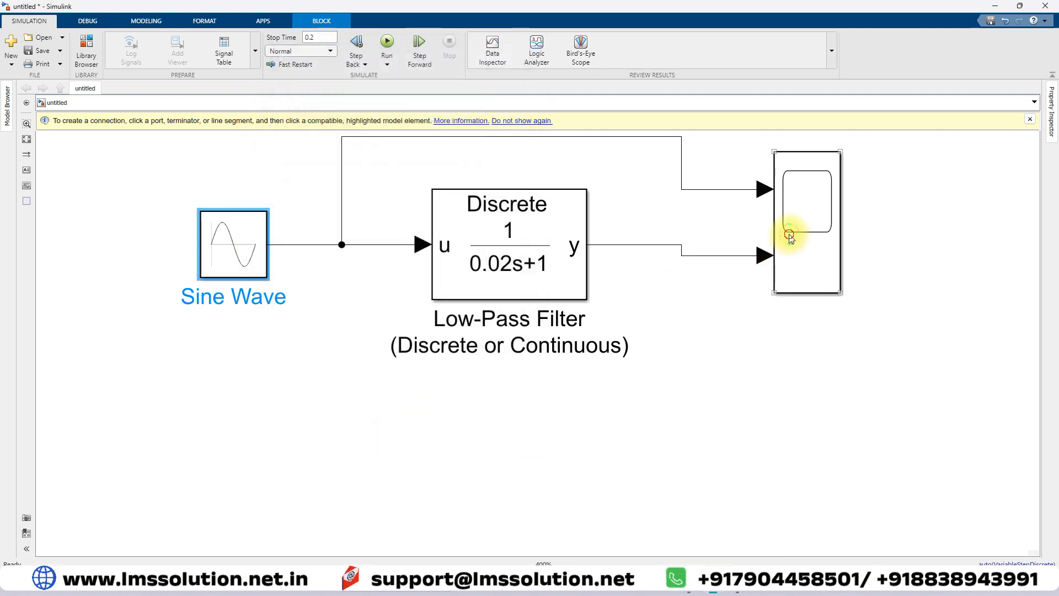
double_click(790, 236)
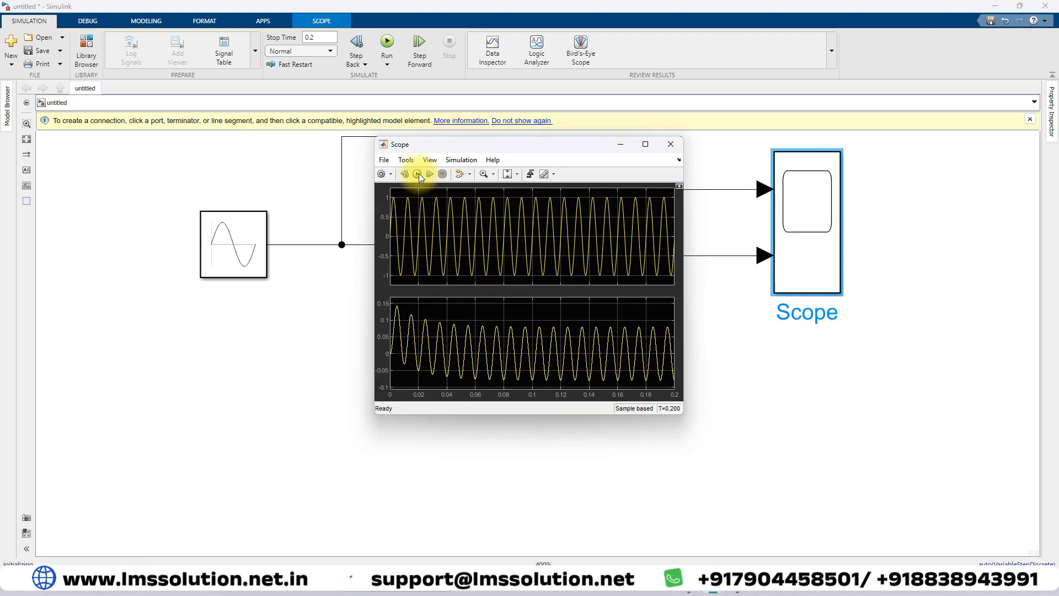
click(418, 174)
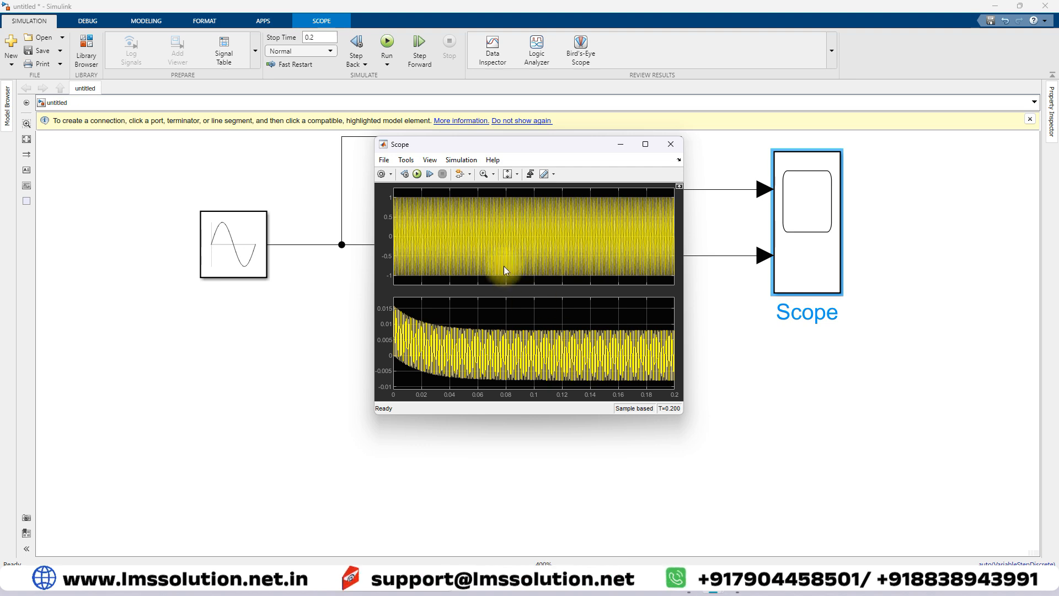
Step: Set the Sine Wave frequency to 2*pi*1 rad/sec
double_click(236, 241)
click(336, 326)
key(BackSpace)
key(BackSpace)
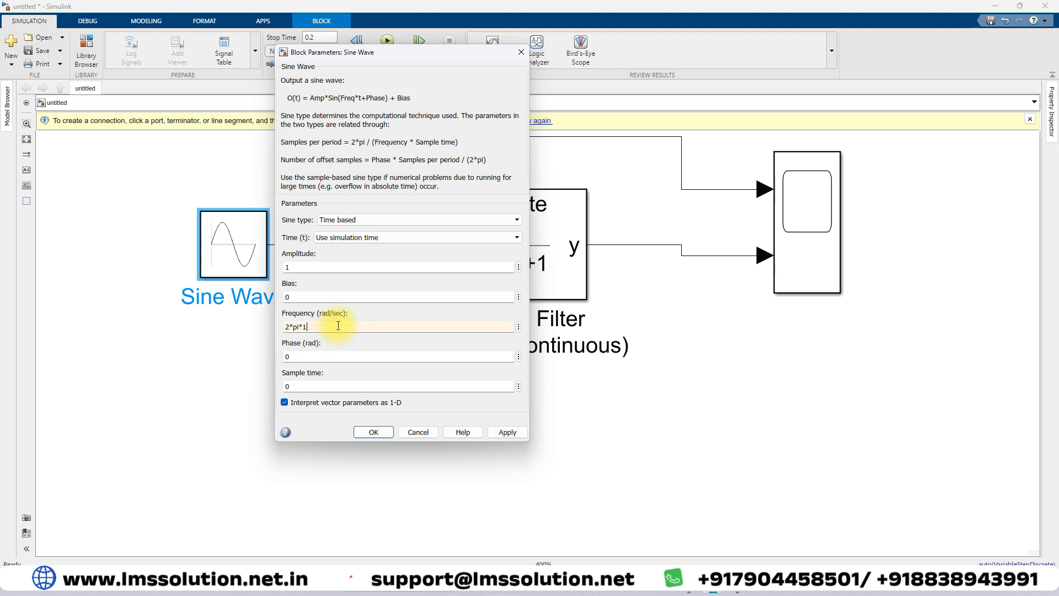
click(368, 431)
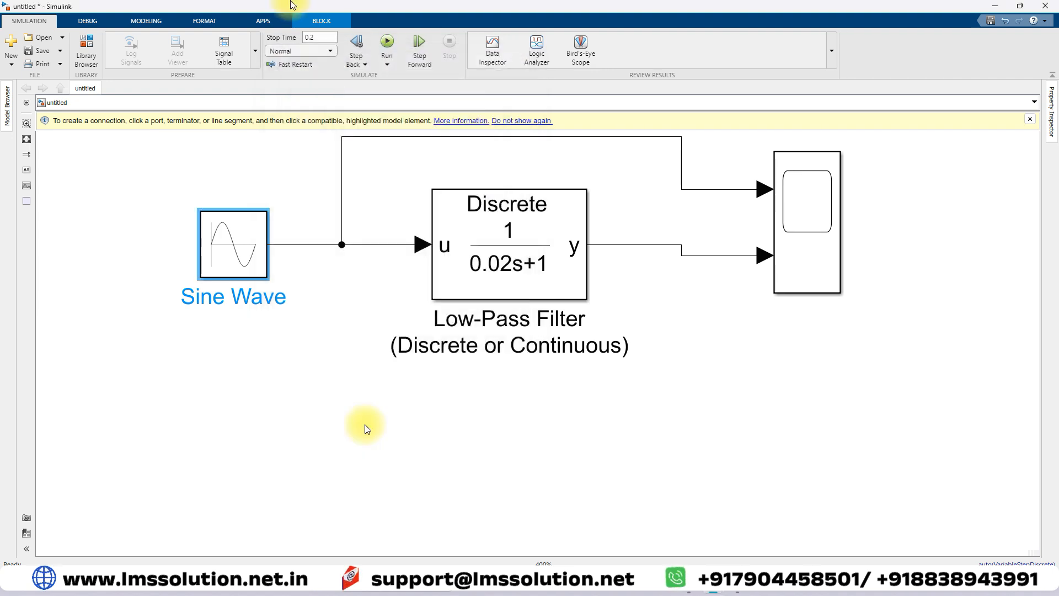
Step: Set the simulation stop time to 10 and run the simulation with the Scope open
double_click(314, 37)
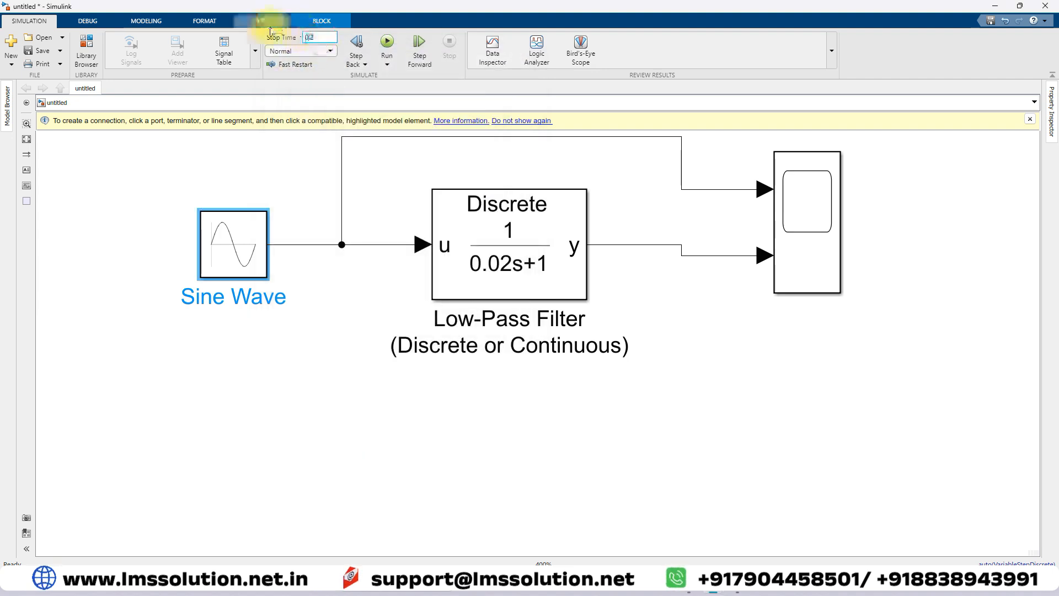
text(10)
key(ctrl+t)
double_click(807, 200)
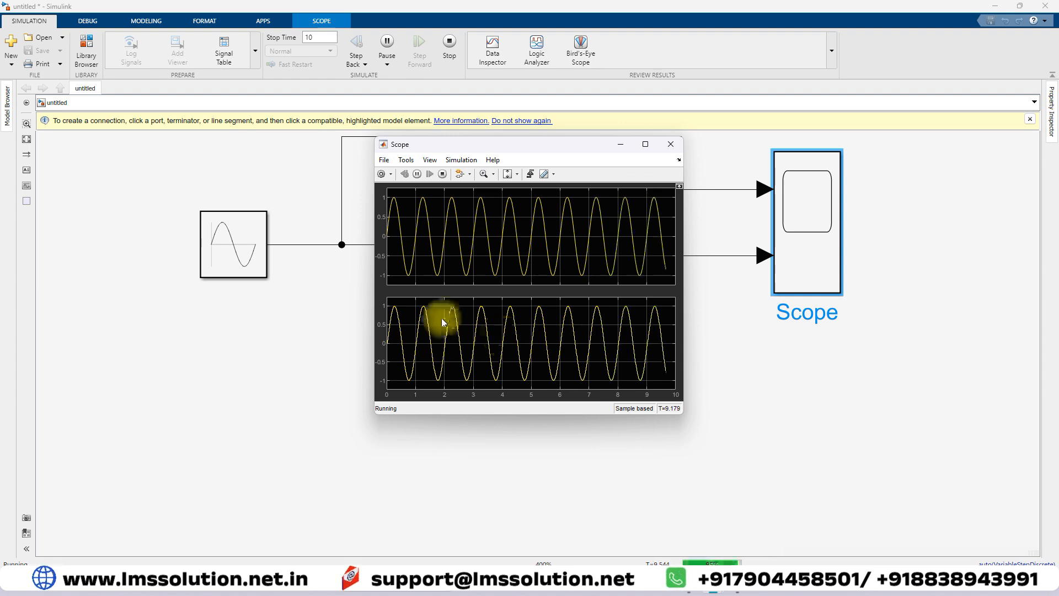
Step: Set the Sine Wave frequency to 2*pi*5 rad/sec and rerun the simulation with the Scope open
click(233, 239)
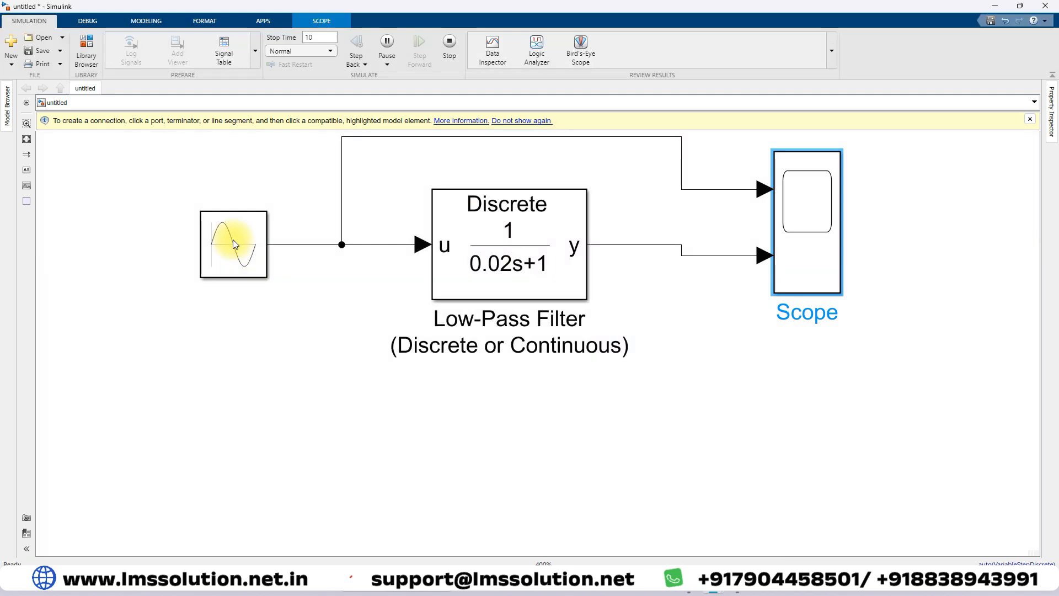
double_click(238, 246)
click(333, 325)
click(333, 325)
key(BackSpace)
text(5)
click(379, 432)
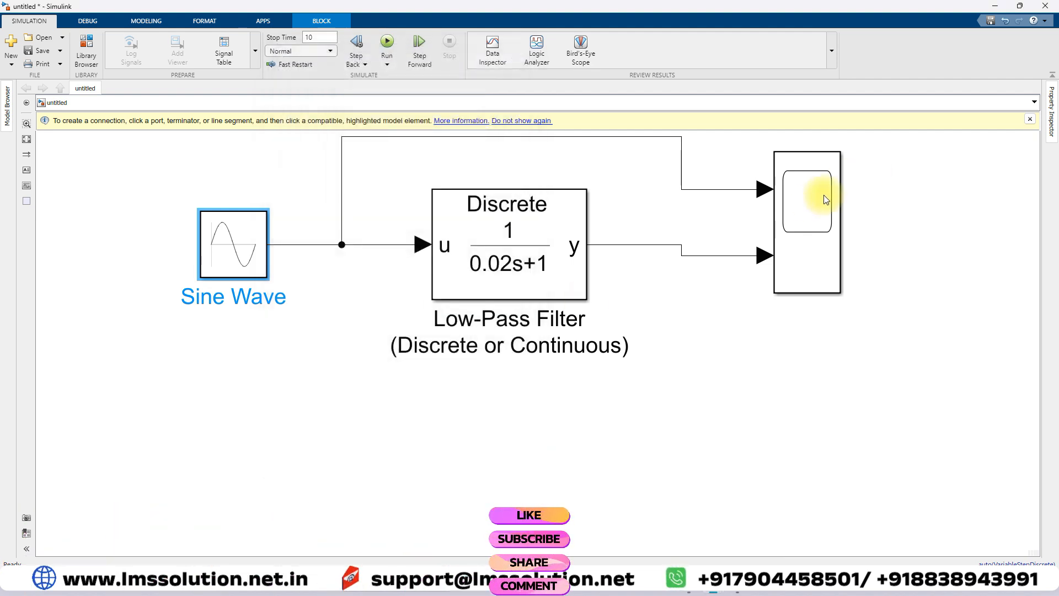
double_click(826, 199)
key(ctrl+t)
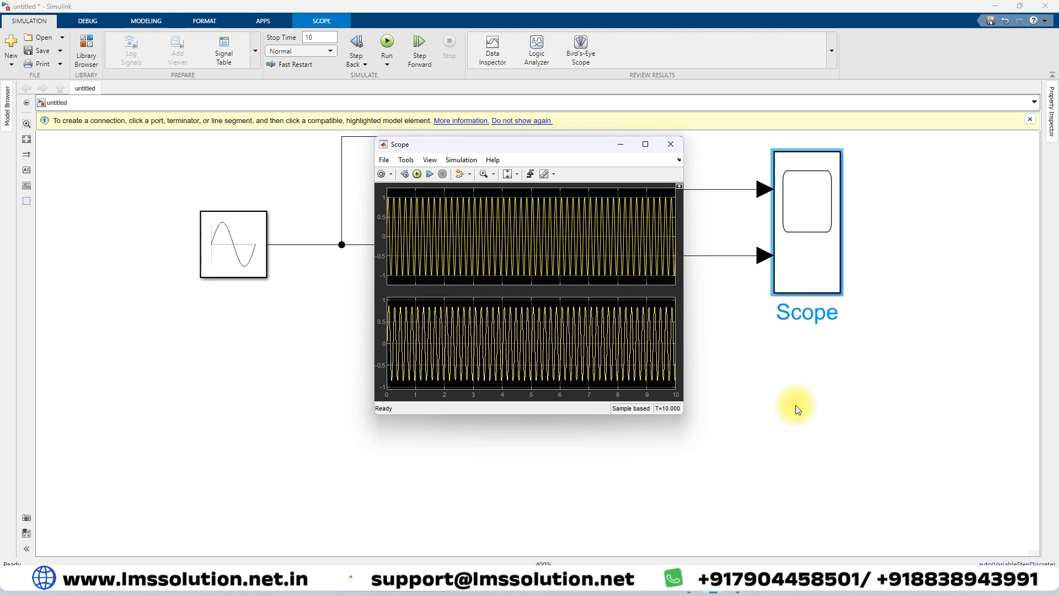
click(813, 425)
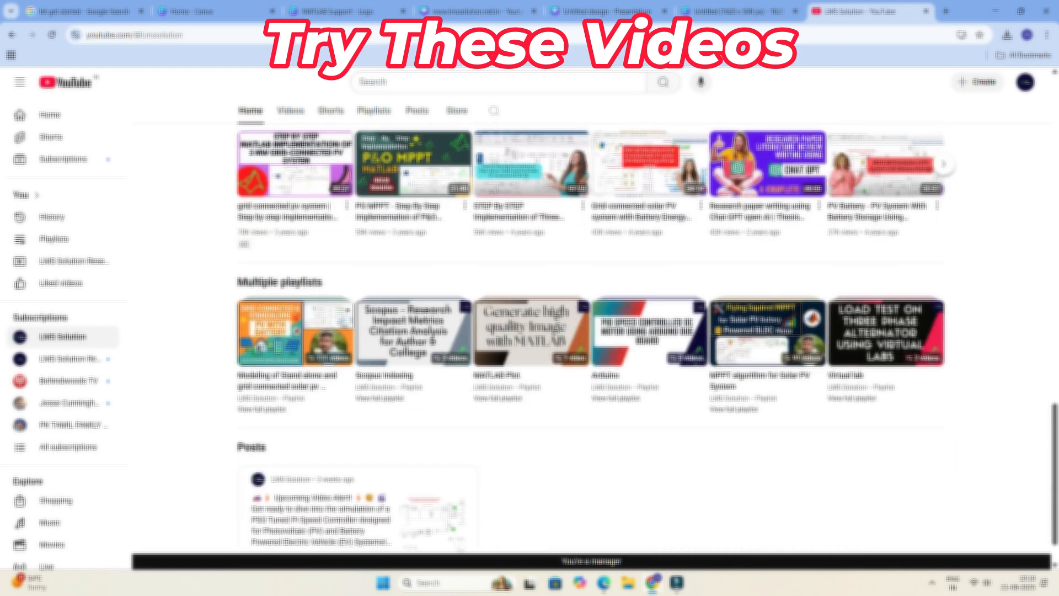
scroll(649, 282, down, 1)
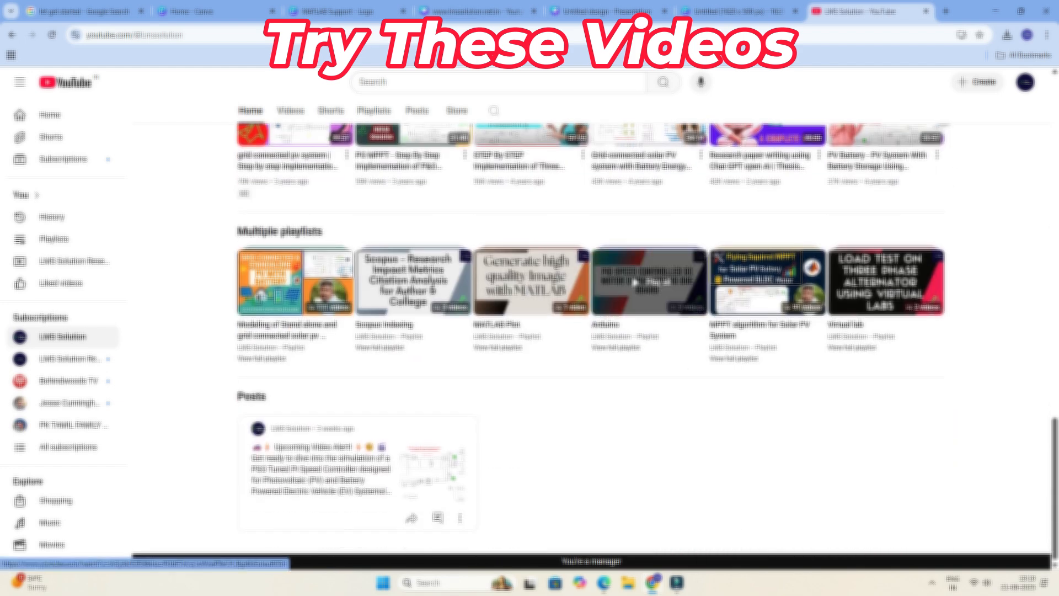
scroll(649, 282, up, 20)
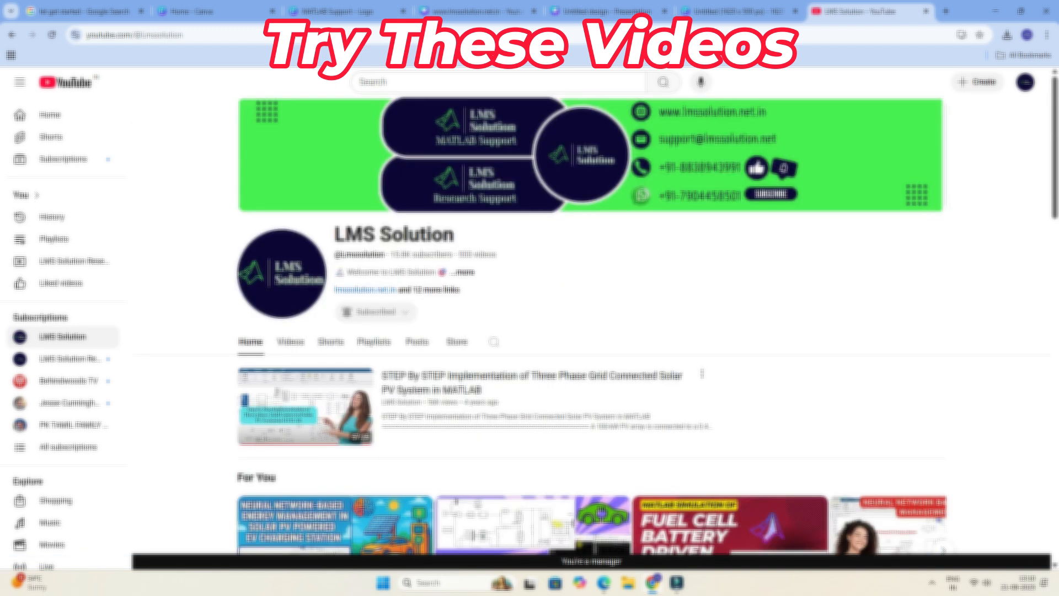
scroll(591, 325, down, 9)
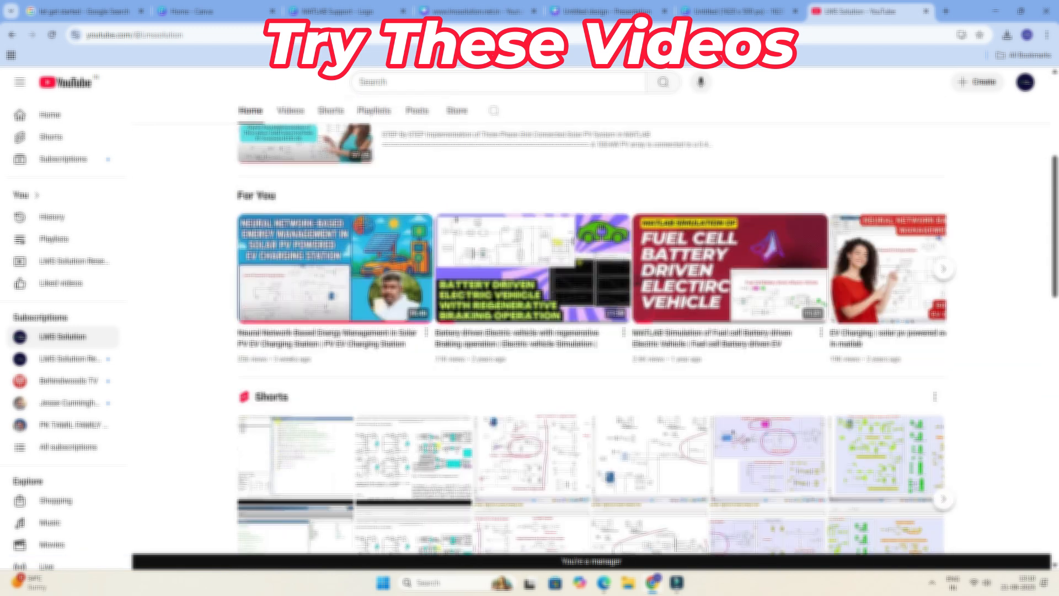
scroll(591, 325, down, 11)
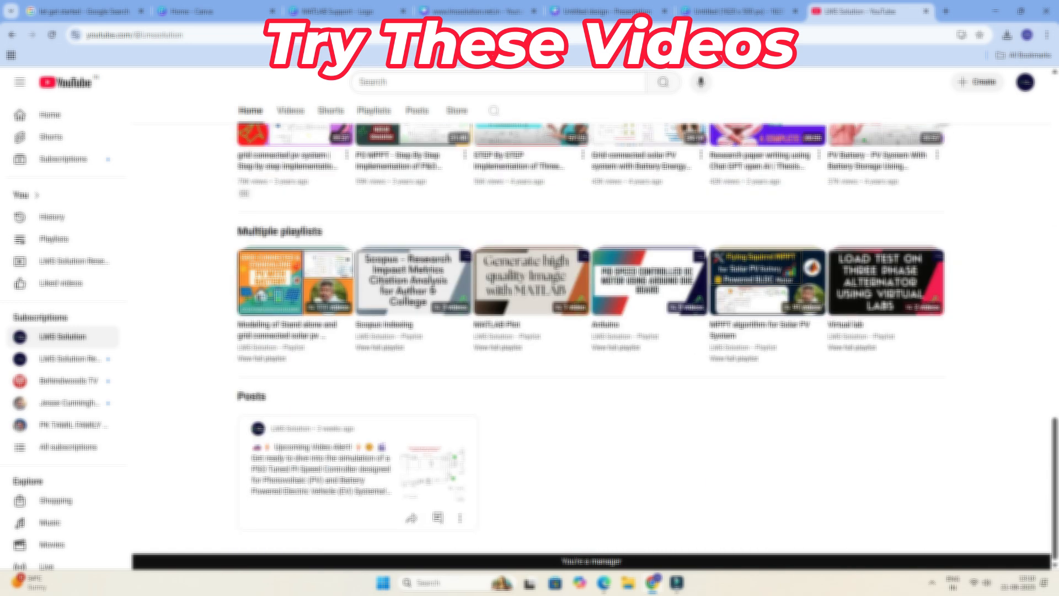
scroll(591, 325, up, 20)
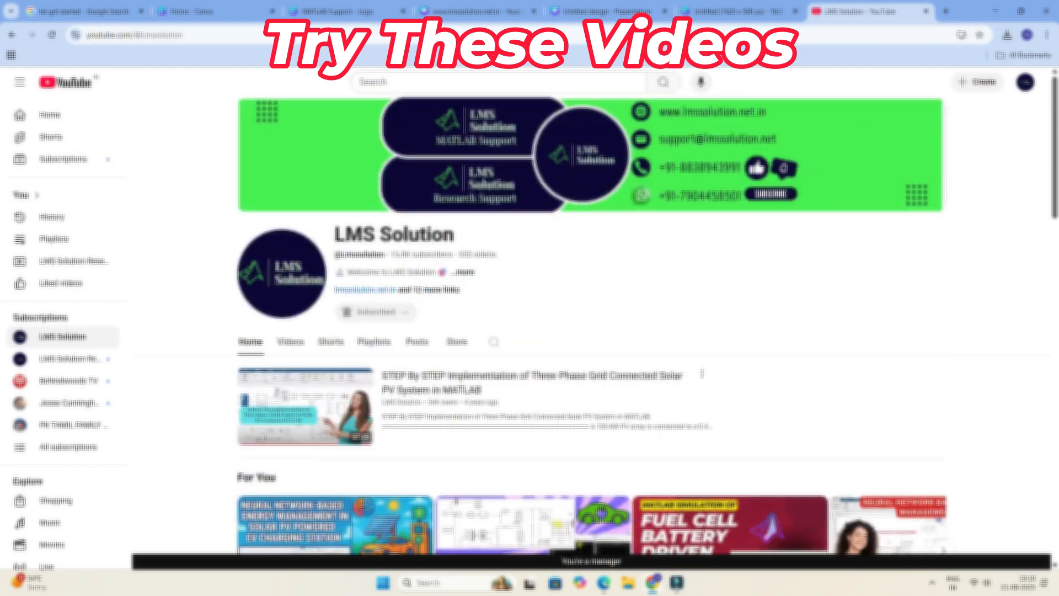
click(457, 342)
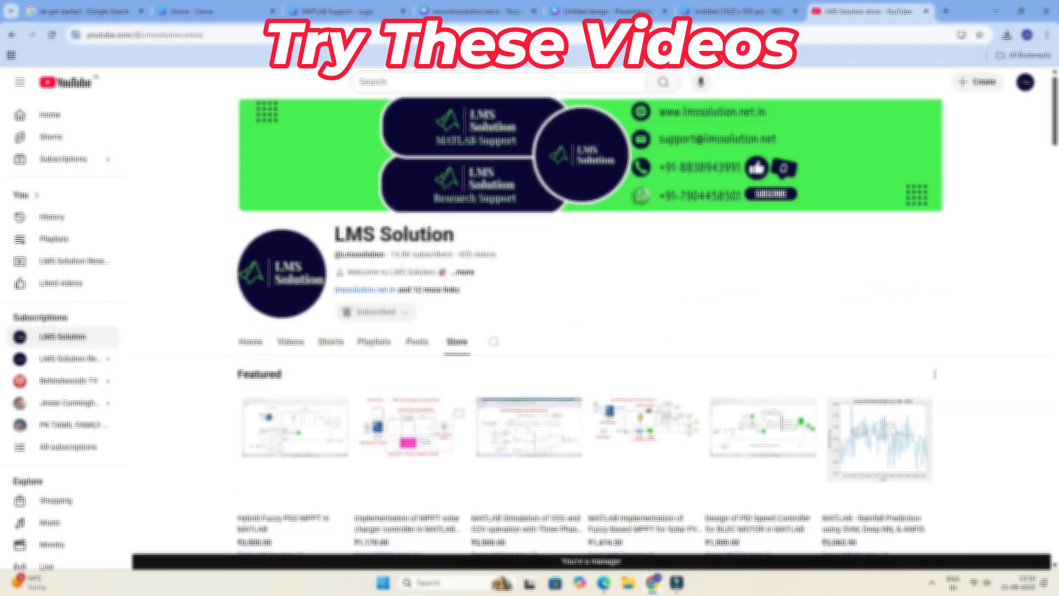